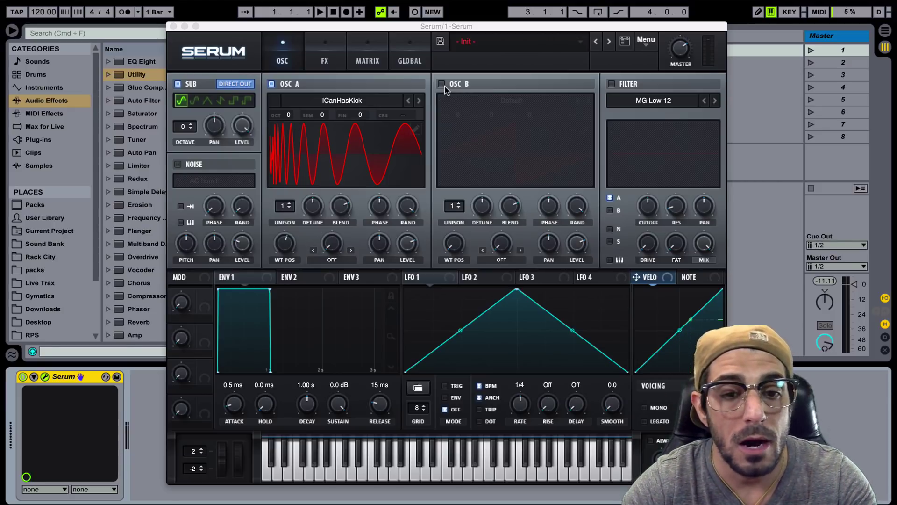
Switch oscillator A's wavetable display to the 3D view and set its wavetable position to about 51
{"action": "left_click", "coordinate": [282, 244]}
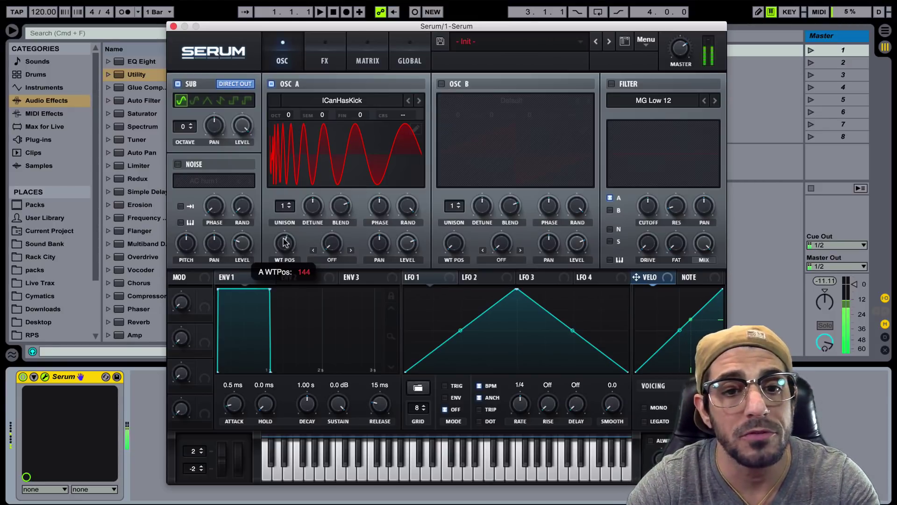
{"action": "left_click", "coordinate": [314, 182]}
{"action": "left_click_drag", "start_coordinate": [285, 244], "coordinate": [275, 286]}
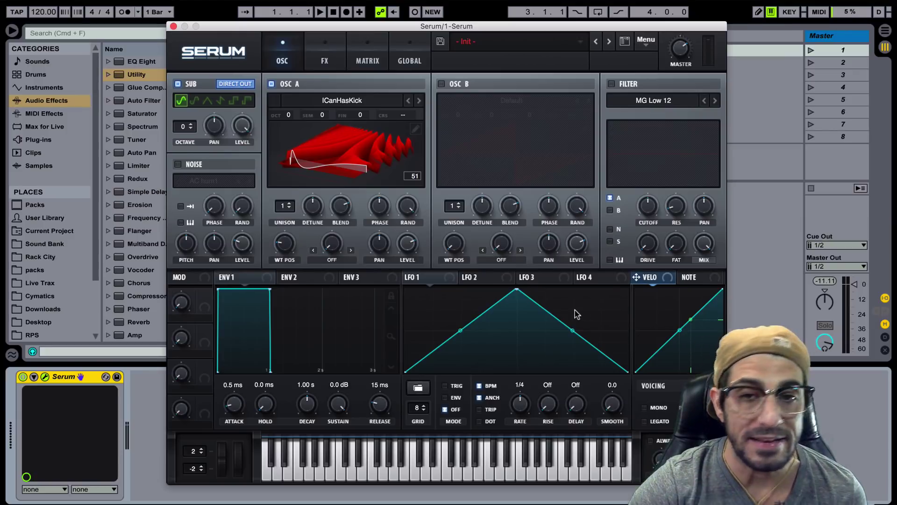
{"action": "key", "text": "super+z"}
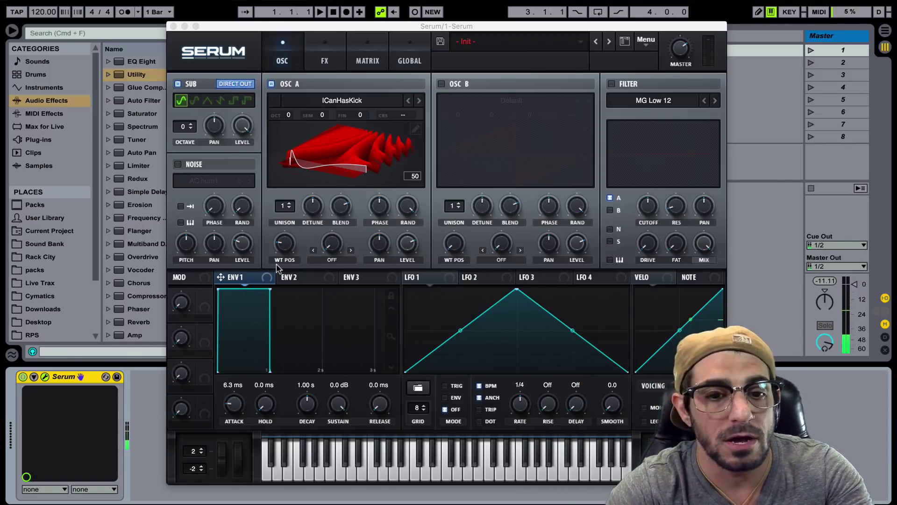
Shorten Envelope 1's decay to 657 ms with sustain at minimum, and bring the sustain back up to 0.0 dB
{"action": "left_click_drag", "start_coordinate": [270, 292], "coordinate": [252, 372]}
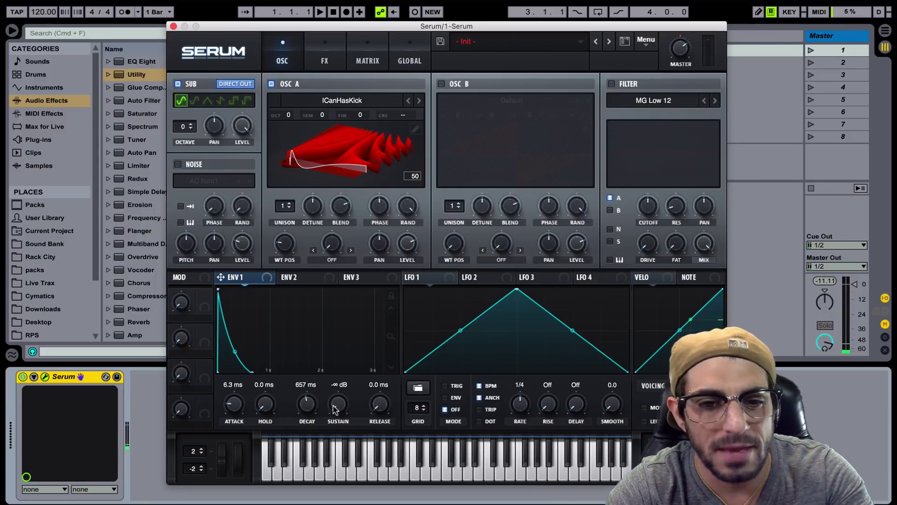
{"action": "left_click_drag", "start_coordinate": [338, 405], "coordinate": [333, 189]}
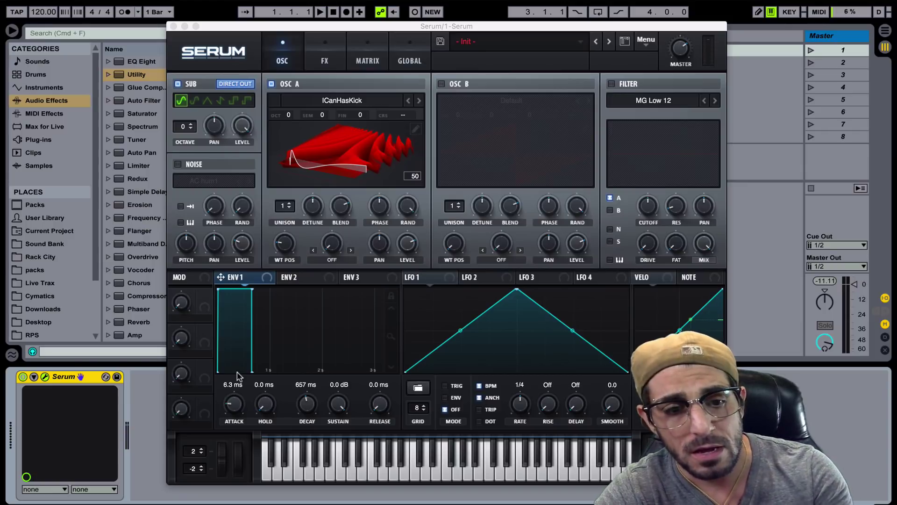
Try Envelope 1 attack times of 0.0 ms, 1.30 s and 1.04 s, ending on a short 14 ms attack
{"action": "left_click_drag", "start_coordinate": [235, 401], "coordinate": [243, 439]}
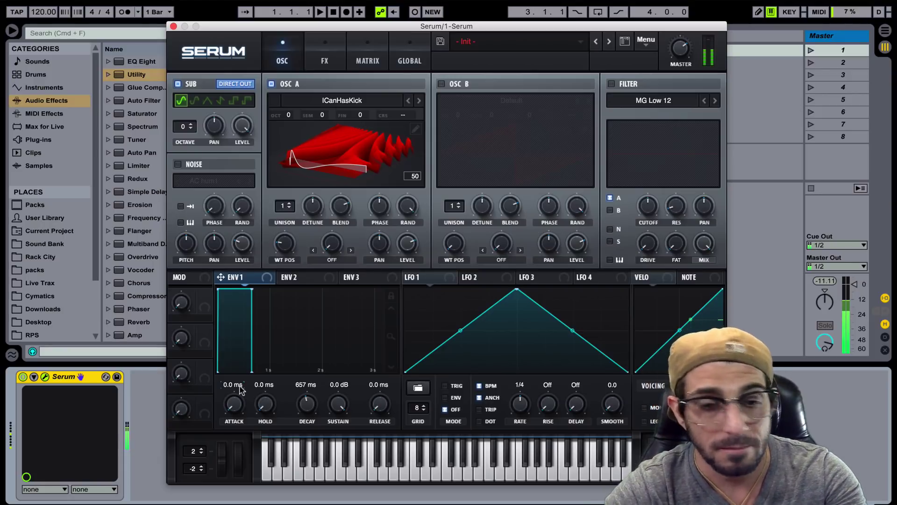
{"action": "mouse_move", "coordinate": [236, 407]}
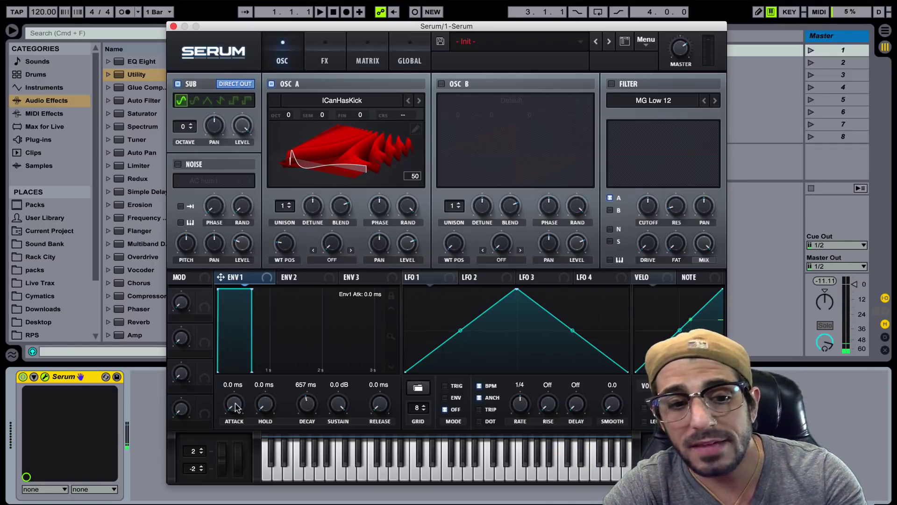
{"action": "left_click_drag", "start_coordinate": [234, 404], "coordinate": [230, 321]}
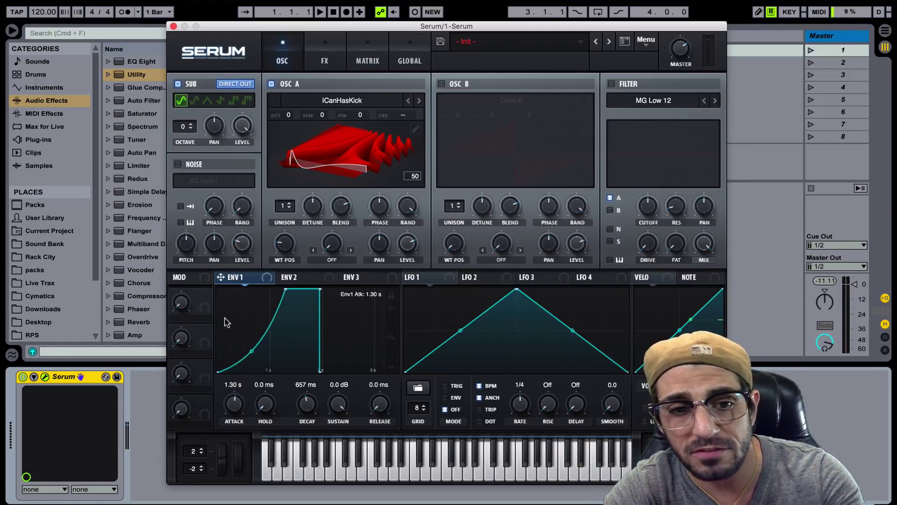
{"action": "left_click_drag", "start_coordinate": [236, 408], "coordinate": [233, 417]}
{"action": "scroll", "coordinate": [232, 417], "scroll_direction": "up", "scroll_amount": 4}
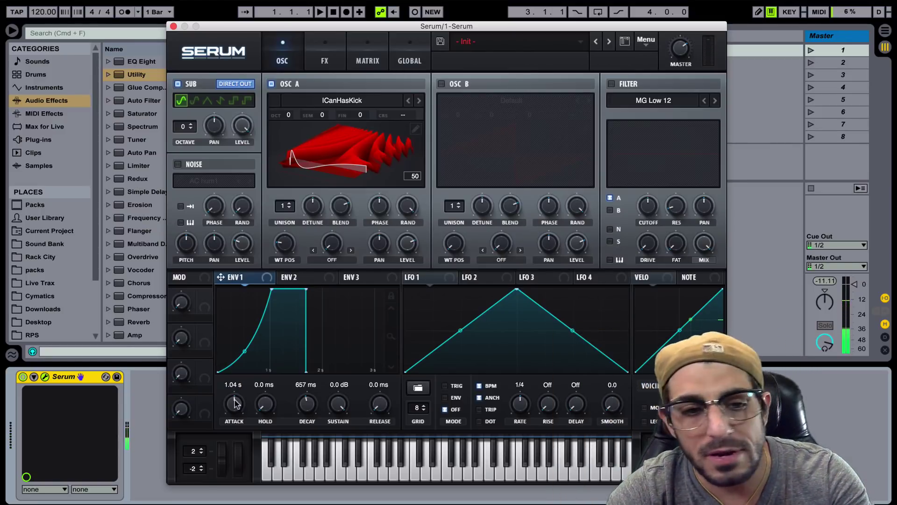
{"action": "left_click_drag", "start_coordinate": [236, 404], "coordinate": [240, 449]}
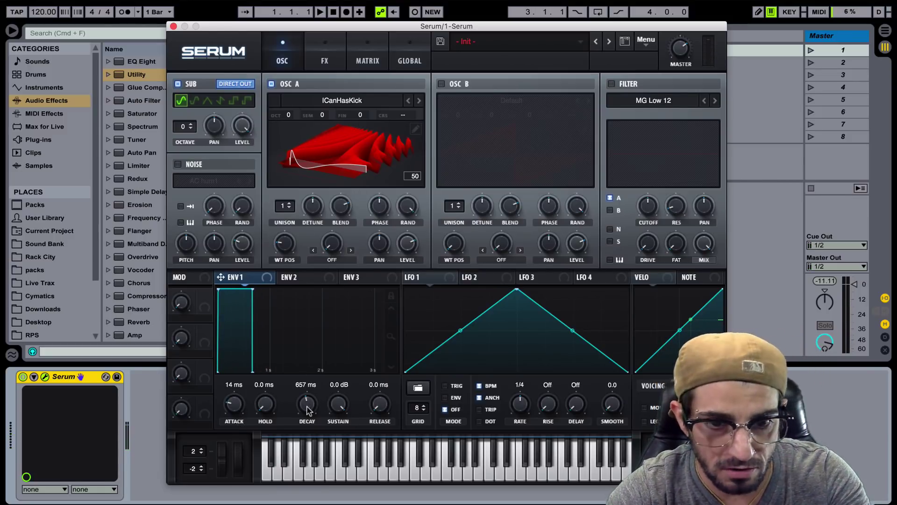
Shape Envelope 1 with 0.0 ms attack, 678 ms hold, 790 ms decay and sustain at minimum
{"action": "left_click_drag", "start_coordinate": [309, 405], "coordinate": [345, 420]}
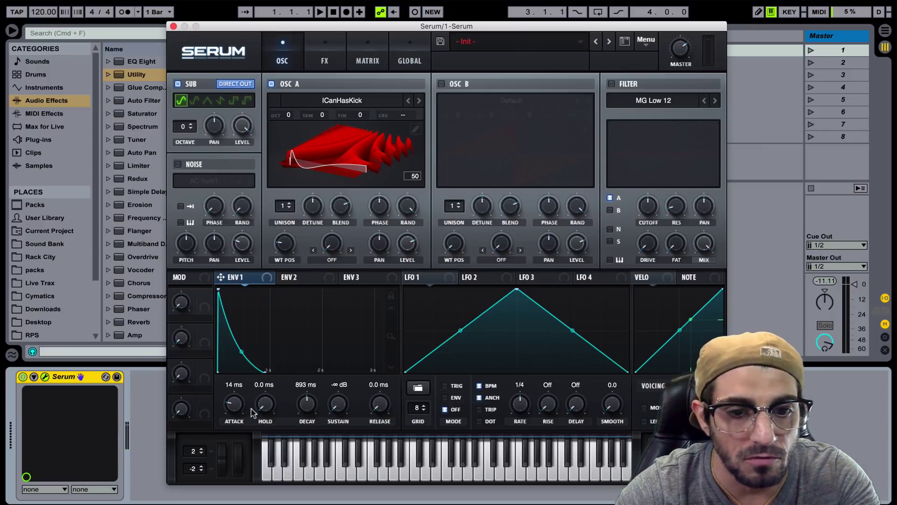
{"action": "left_click_drag", "start_coordinate": [235, 401], "coordinate": [235, 413]}
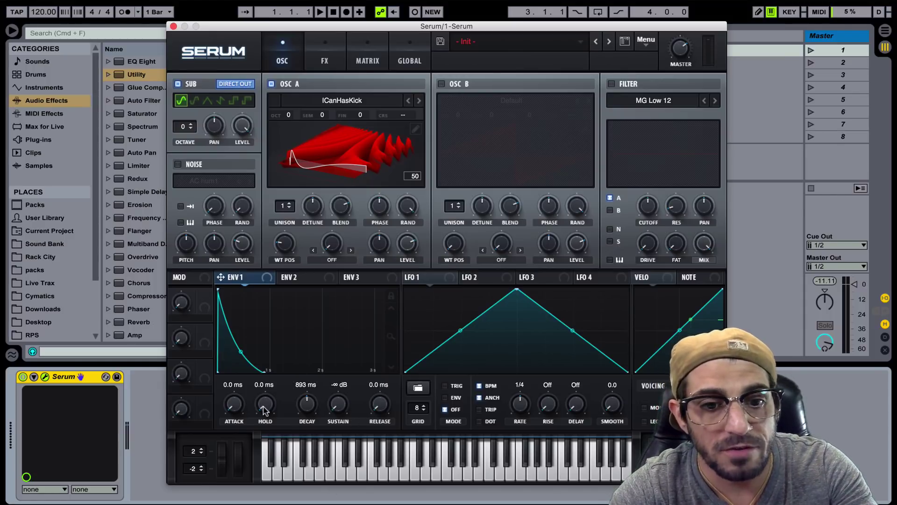
{"action": "left_click_drag", "start_coordinate": [265, 410], "coordinate": [271, 345]}
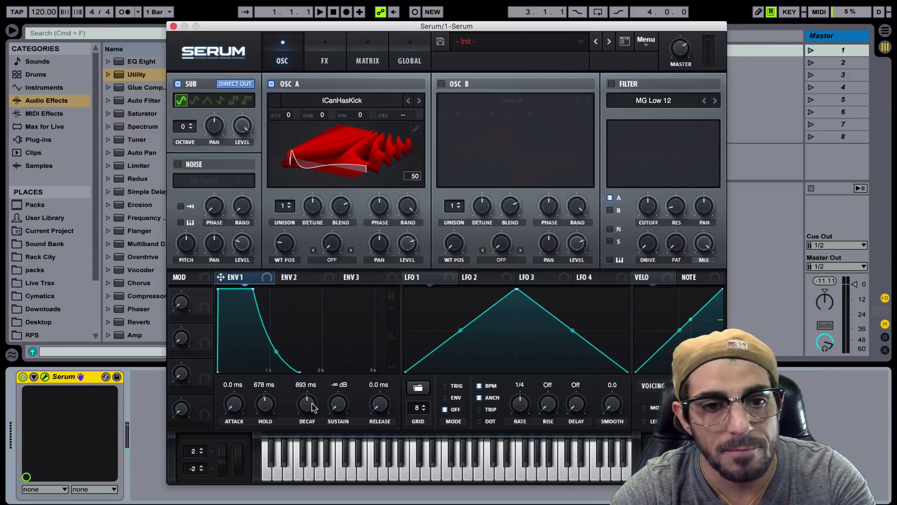
{"action": "mouse_move", "coordinate": [312, 408]}
{"action": "left_mouse_down"}
{"action": "mouse_move", "coordinate": [313, 427]}
{"action": "mouse_move", "coordinate": [311, 383]}
{"action": "mouse_move", "coordinate": [316, 428]}
{"action": "mouse_move", "coordinate": [310, 401]}
{"action": "mouse_move", "coordinate": [313, 408]}
{"action": "left_mouse_up"}
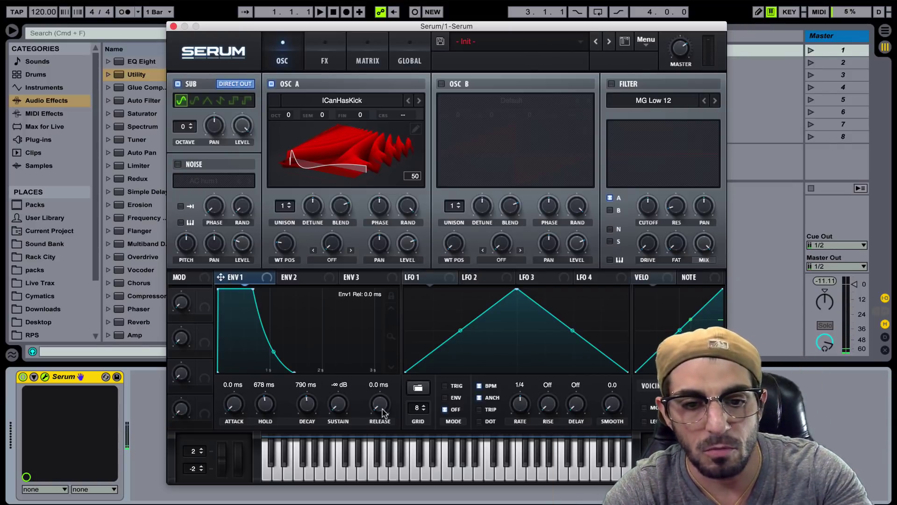
Lengthen Envelope 1's release to 2.19 s and raise its sustain to 0.0 dB
{"action": "left_click_drag", "start_coordinate": [383, 413], "coordinate": [374, 353]}
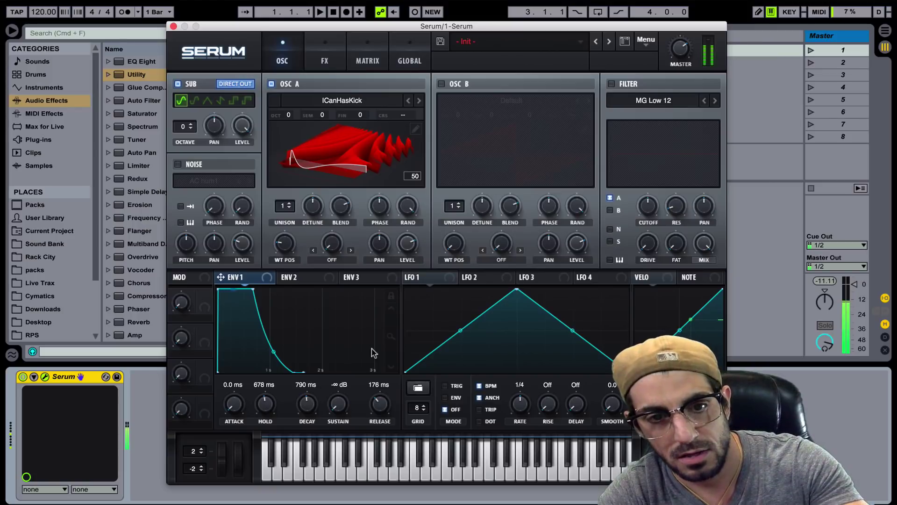
{"action": "left_click_drag", "start_coordinate": [376, 415], "coordinate": [374, 383]}
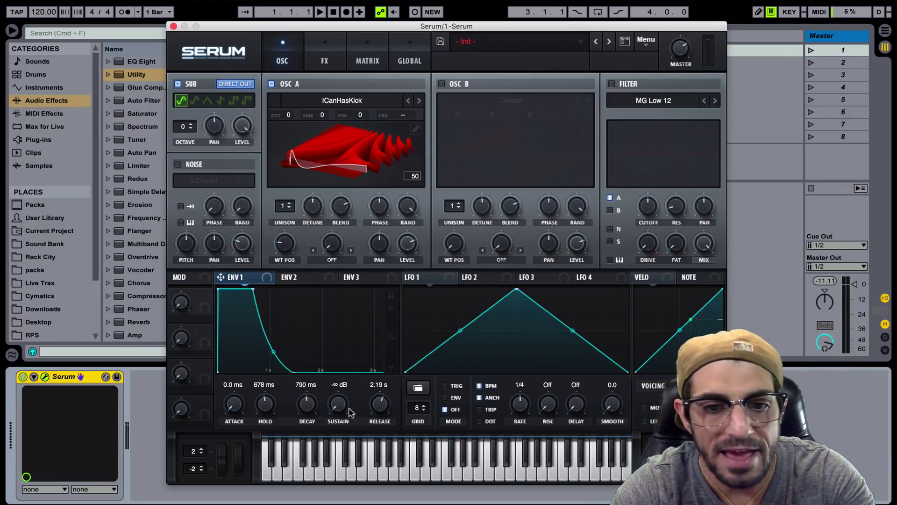
{"action": "mouse_move", "coordinate": [344, 410]}
{"action": "left_click_drag", "start_coordinate": [344, 410], "coordinate": [337, 251]}
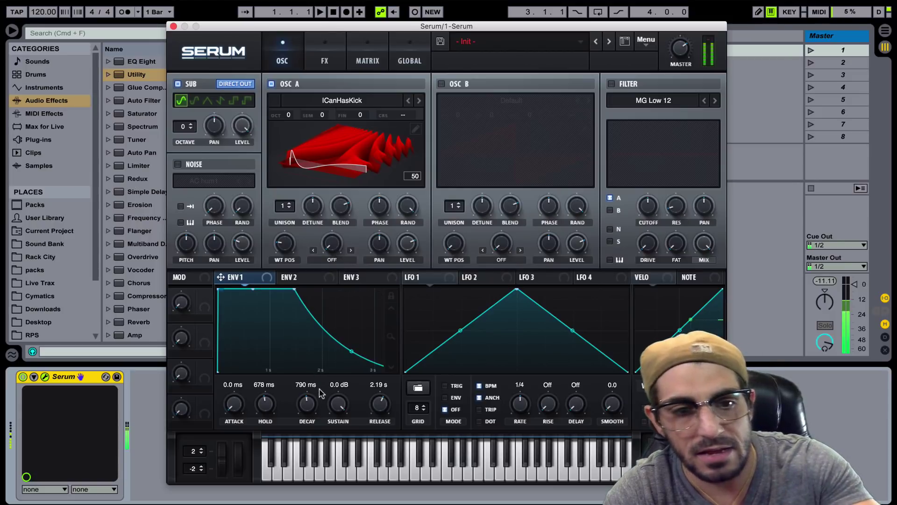
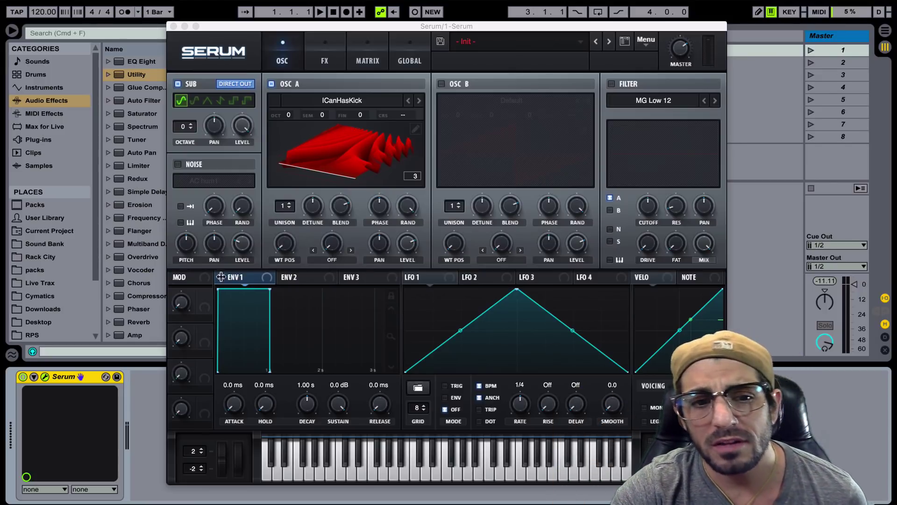
Assign Envelope 1 as a modulator of oscillator A's wavetable position
{"action": "left_click", "coordinate": [220, 277]}
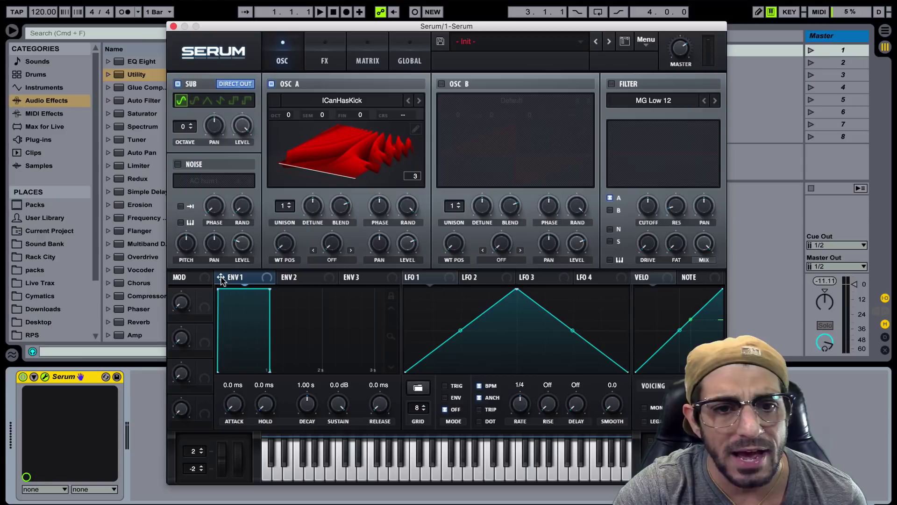
{"action": "left_click_drag", "start_coordinate": [221, 277], "coordinate": [283, 210]}
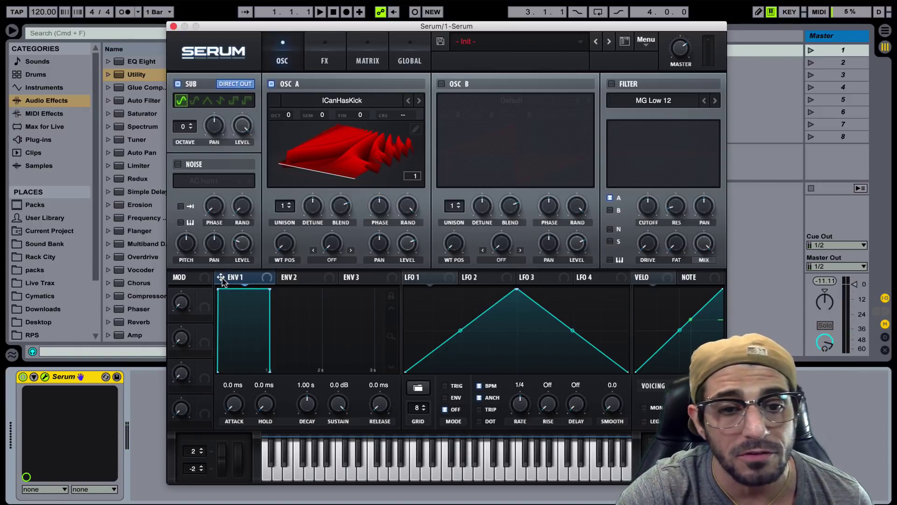
{"action": "left_click_drag", "start_coordinate": [220, 278], "coordinate": [285, 244]}
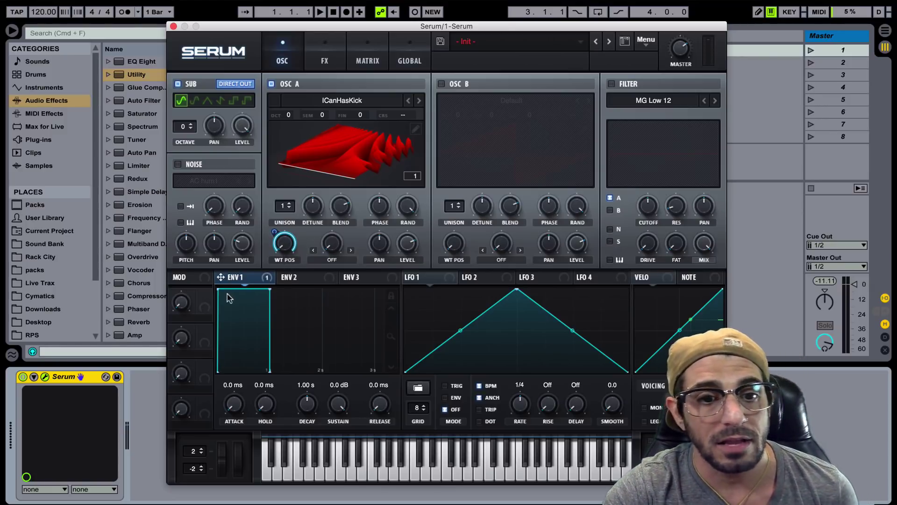
Set Envelope 1's attack to 603 ms and play a note to hear the wavetable sweep
{"action": "left_click_drag", "start_coordinate": [230, 407], "coordinate": [233, 349]}
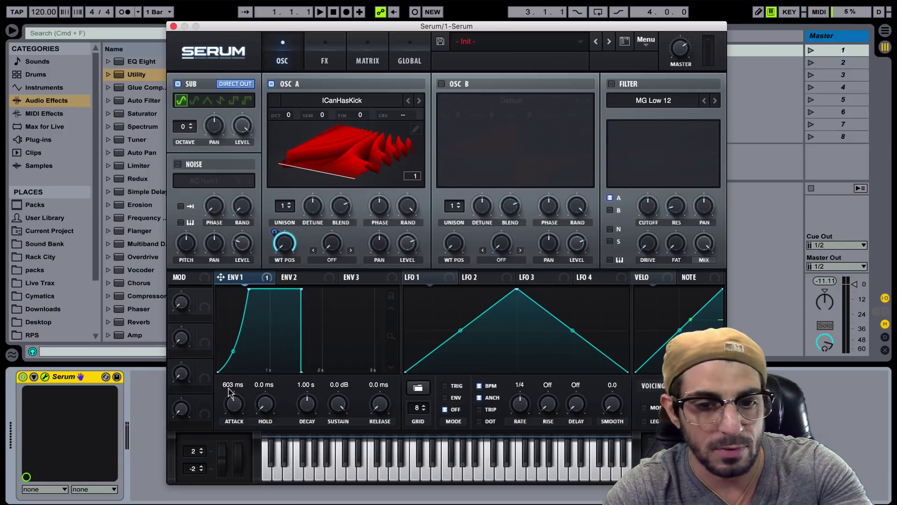
{"action": "key", "text": "a"}
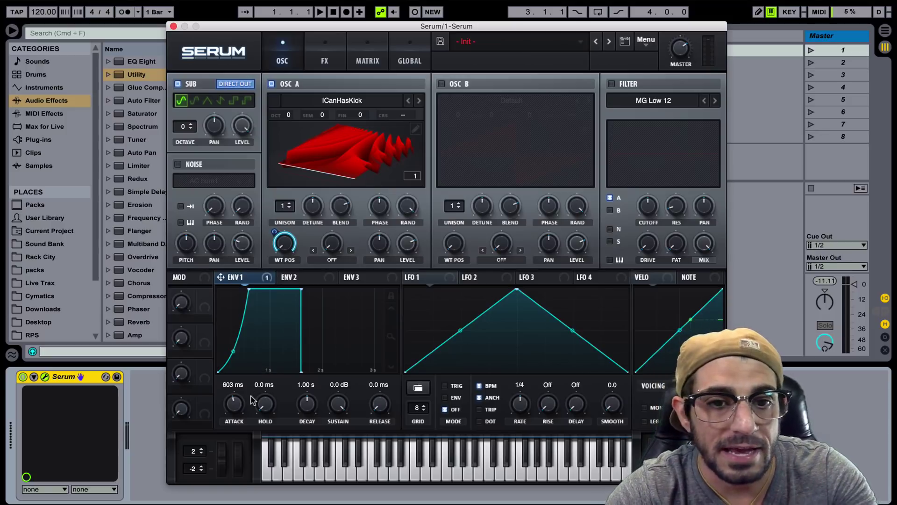
{"action": "key", "text": "a"}
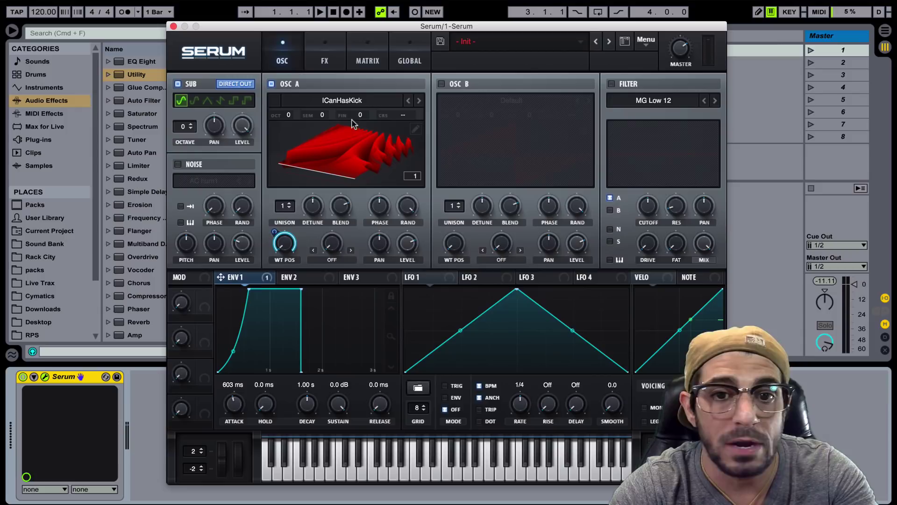
Set oscillator A's wavetable position to 43, reduce the Envelope 1 modulation depth on it, and audition a note
{"action": "left_click_drag", "start_coordinate": [273, 233], "coordinate": [282, 269]}
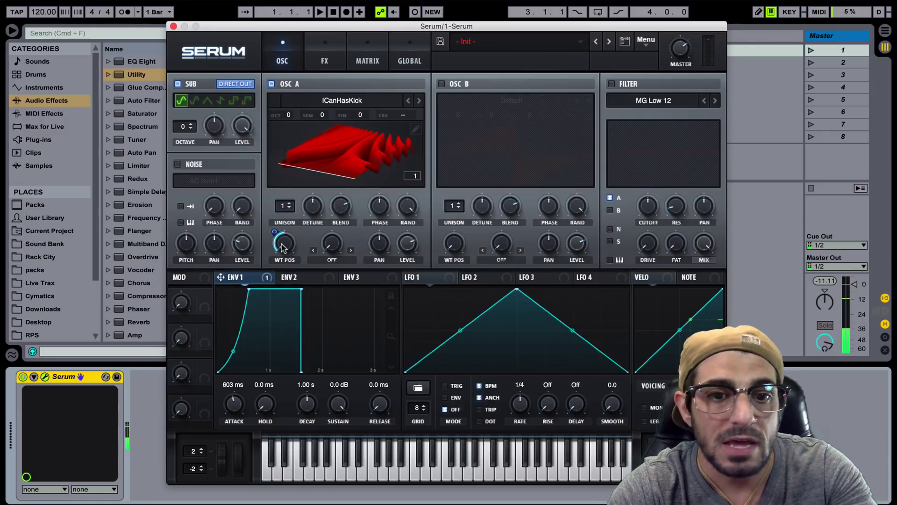
{"action": "left_click_drag", "start_coordinate": [276, 233], "coordinate": [275, 202]}
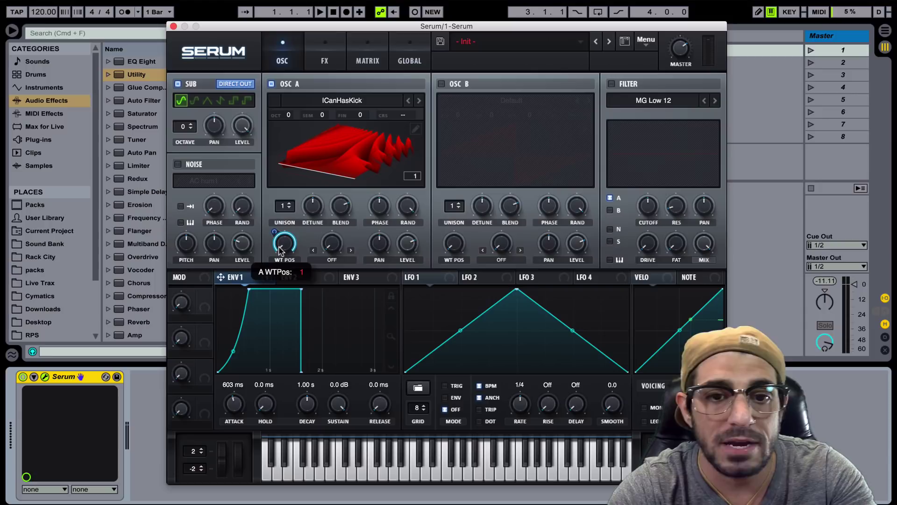
{"action": "left_click_drag", "start_coordinate": [280, 248], "coordinate": [273, 216]}
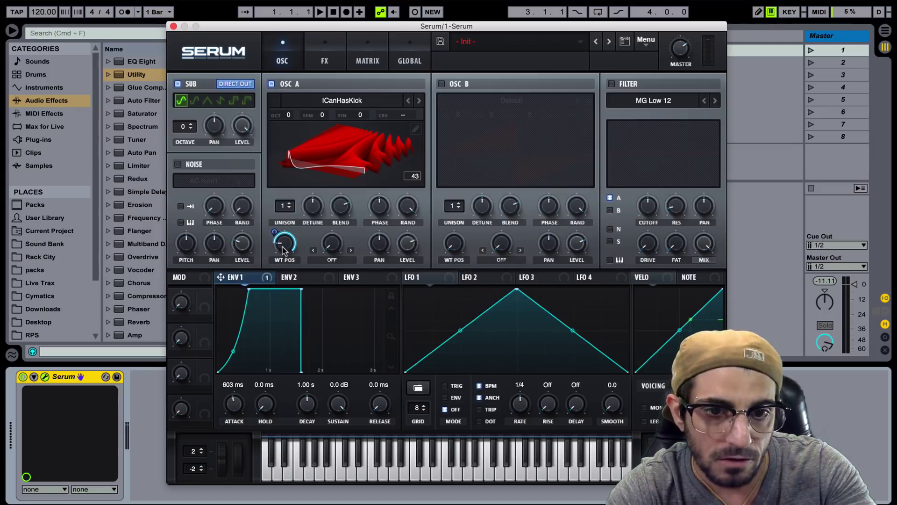
{"action": "mouse_move", "coordinate": [276, 235]}
{"action": "left_click_drag", "start_coordinate": [275, 235], "coordinate": [282, 268]}
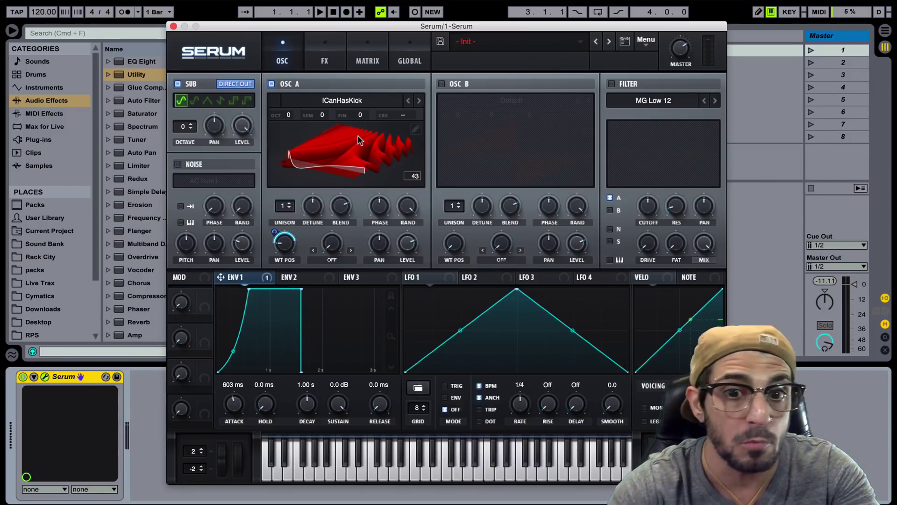
{"action": "key", "text": "a"}
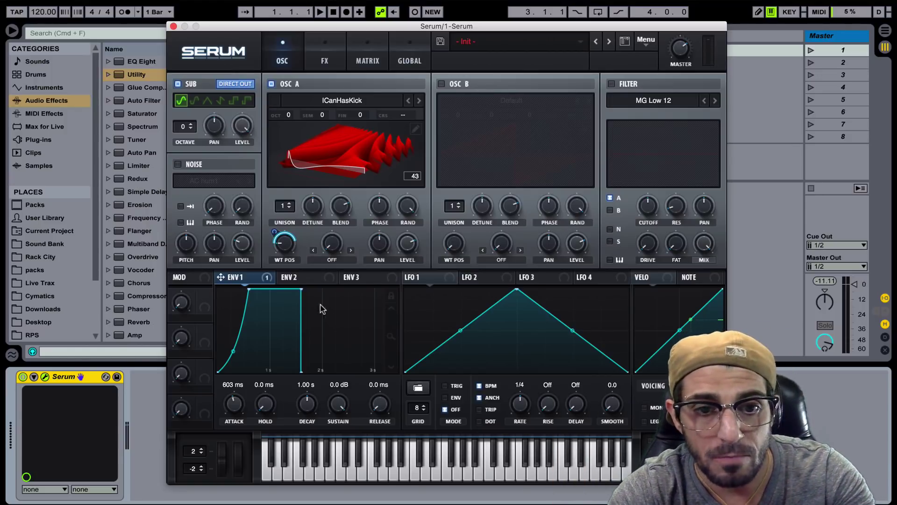
Lower Envelope 1's sustain to minimum and set its hold to 303 ms
{"action": "left_click_drag", "start_coordinate": [337, 405], "coordinate": [325, 504]}
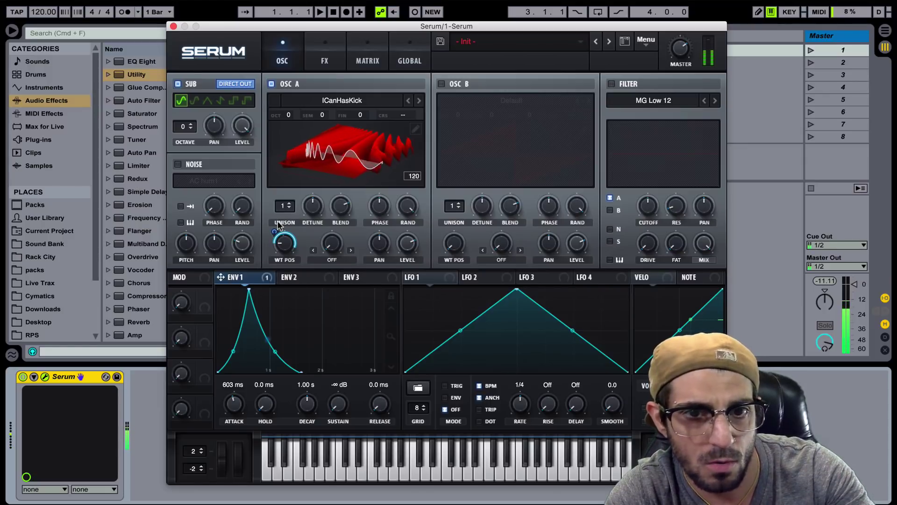
{"action": "mouse_move", "coordinate": [274, 233]}
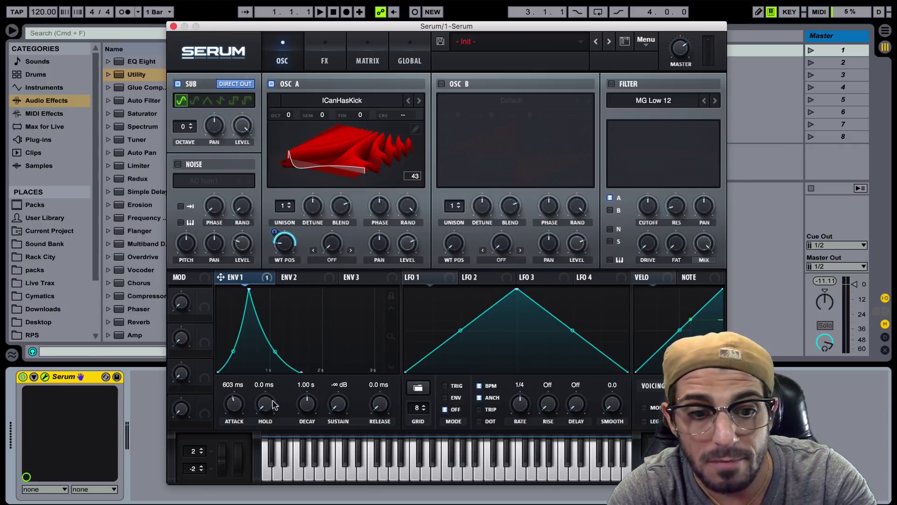
{"action": "mouse_move", "coordinate": [269, 410]}
{"action": "left_click_drag", "start_coordinate": [267, 403], "coordinate": [271, 355]}
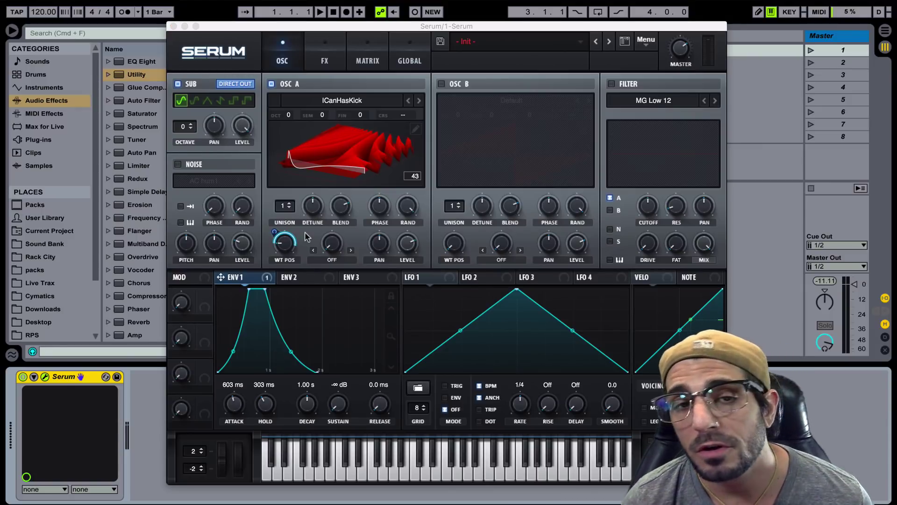
Remove the Envelope 1 modulator from oscillator A's wavetable position
{"action": "right_click", "coordinate": [284, 247]}
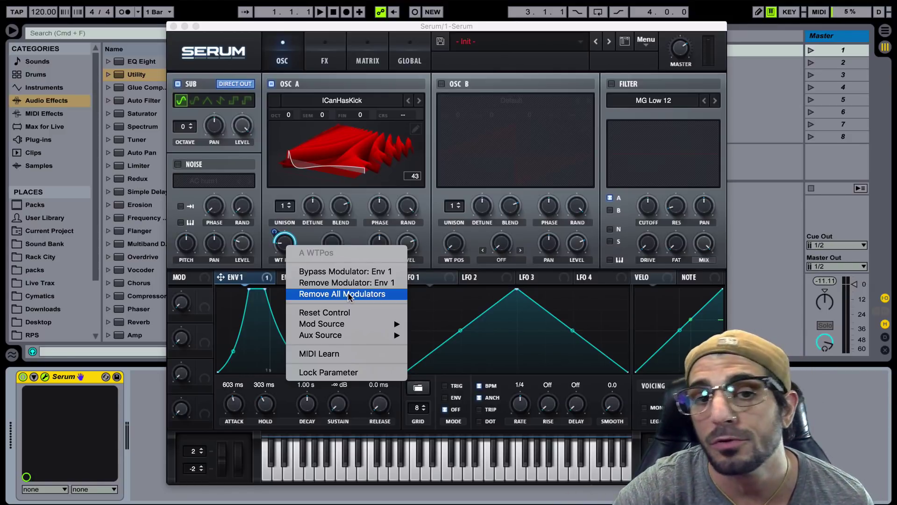
{"action": "left_click", "coordinate": [338, 283]}
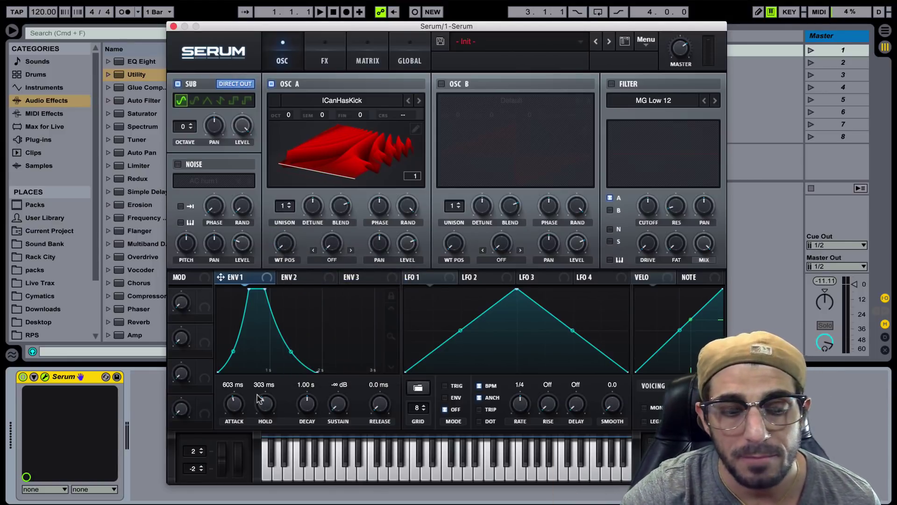
Return Envelope 1's attack and hold to 0.0 ms and its sustain to 0.0 dB
{"action": "left_click_drag", "start_coordinate": [236, 404], "coordinate": [236, 449]}
{"action": "left_click_drag", "start_coordinate": [265, 405], "coordinate": [297, 456]}
{"action": "left_click_drag", "start_coordinate": [340, 410], "coordinate": [308, 150]}
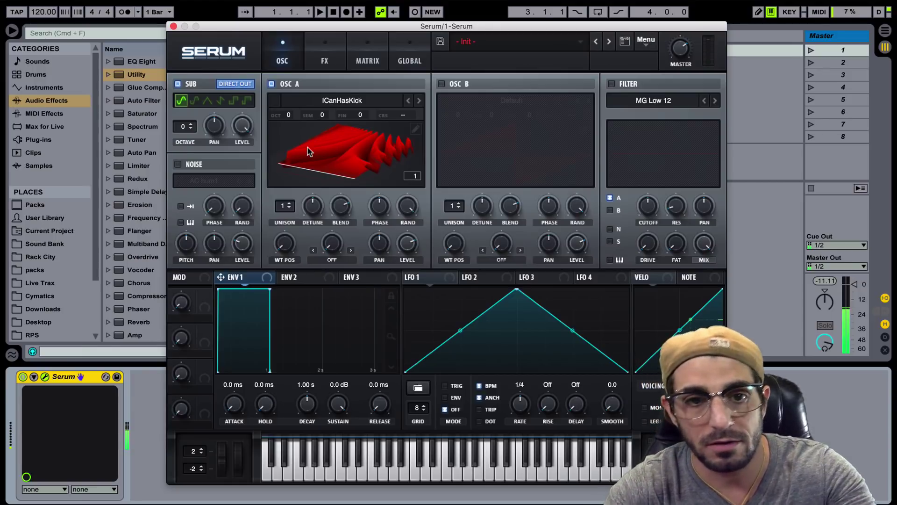
Set oscillator A's wavetable position to 40 and run playback at a tempo of 144 BPM
{"action": "mouse_move", "coordinate": [283, 252]}
{"action": "left_click_drag", "start_coordinate": [283, 253], "coordinate": [277, 214]}
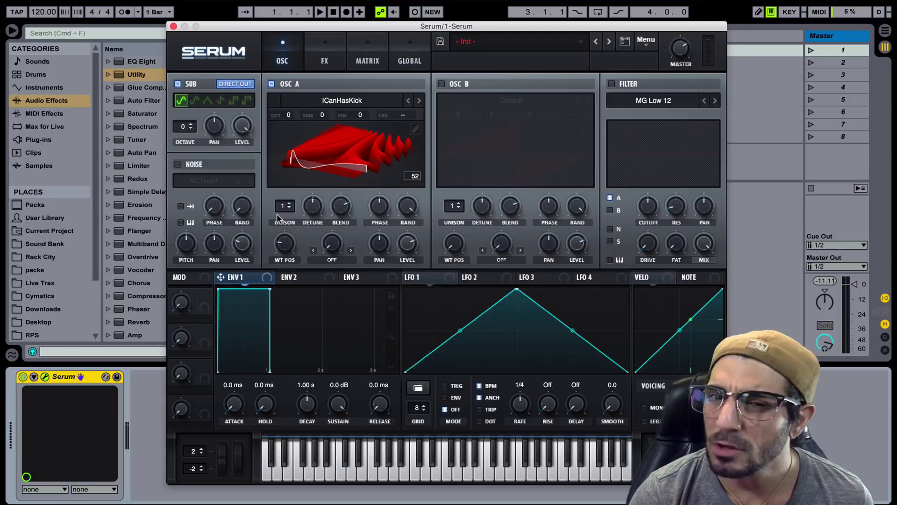
{"action": "key", "text": "space"}
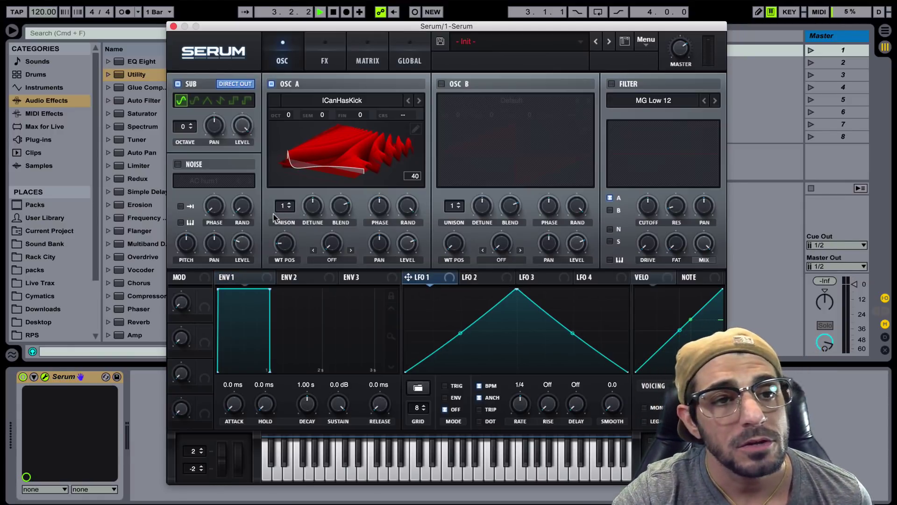
{"action": "left_click", "coordinate": [49, 13]}
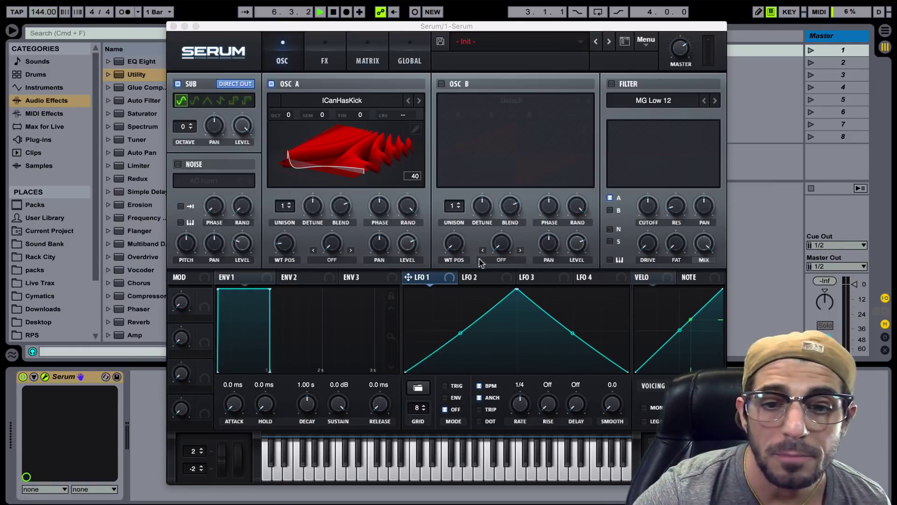
Modulate oscillator A's wavetable position with LFO 1 in TRIG mode and set the LFO's rate to 1/2
{"action": "left_click_drag", "start_coordinate": [415, 279], "coordinate": [288, 247]}
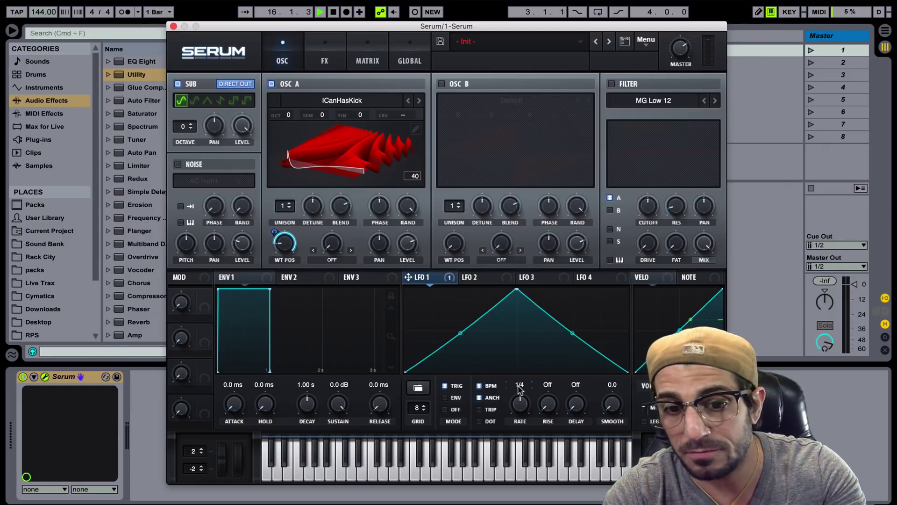
{"action": "right_click", "coordinate": [520, 405]}
{"action": "left_click", "coordinate": [521, 408]}
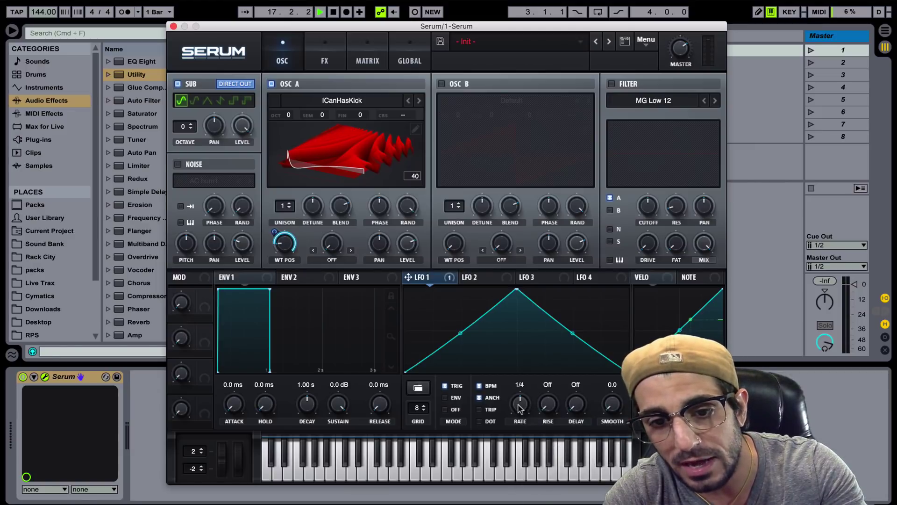
{"action": "left_click_drag", "start_coordinate": [520, 408], "coordinate": [519, 410]}
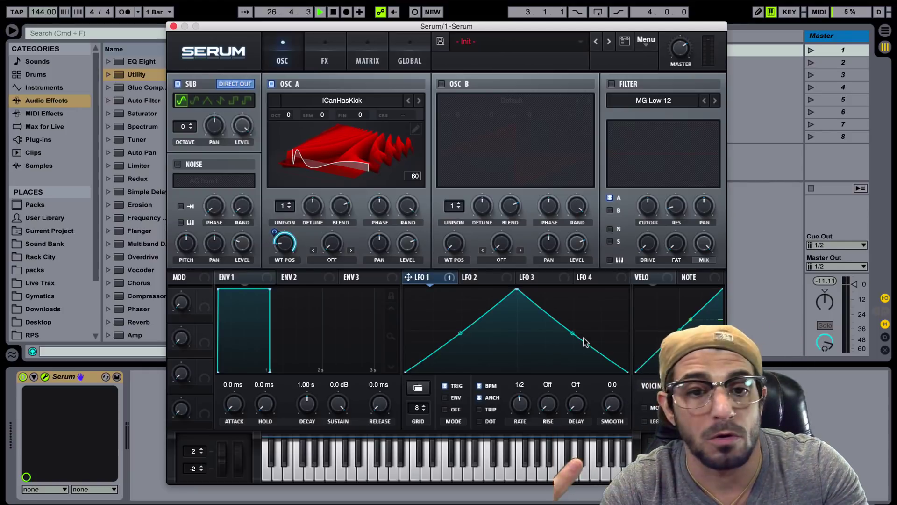
Bow LFO 1's rise upward and its fall downward, and shift the peak to about the first sixth of the cycle
{"action": "left_click_drag", "start_coordinate": [458, 331], "coordinate": [447, 300]}
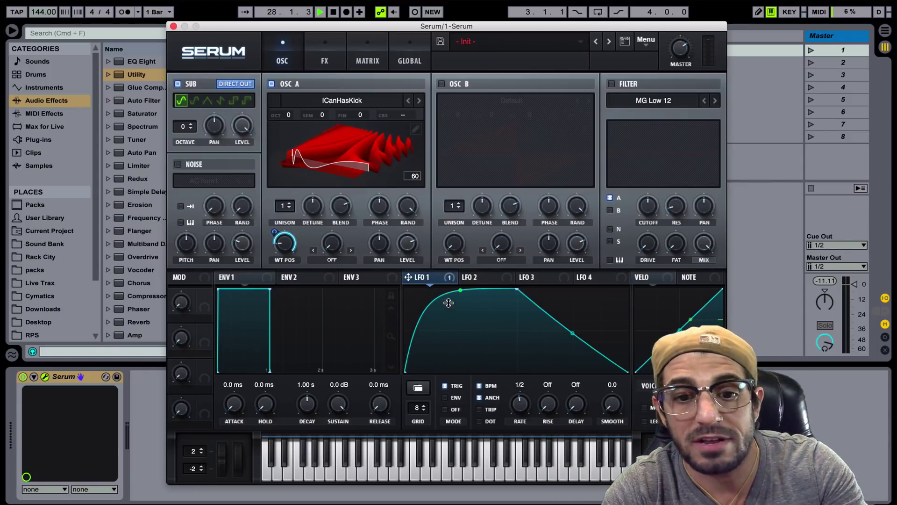
{"action": "left_click_drag", "start_coordinate": [574, 334], "coordinate": [573, 356]}
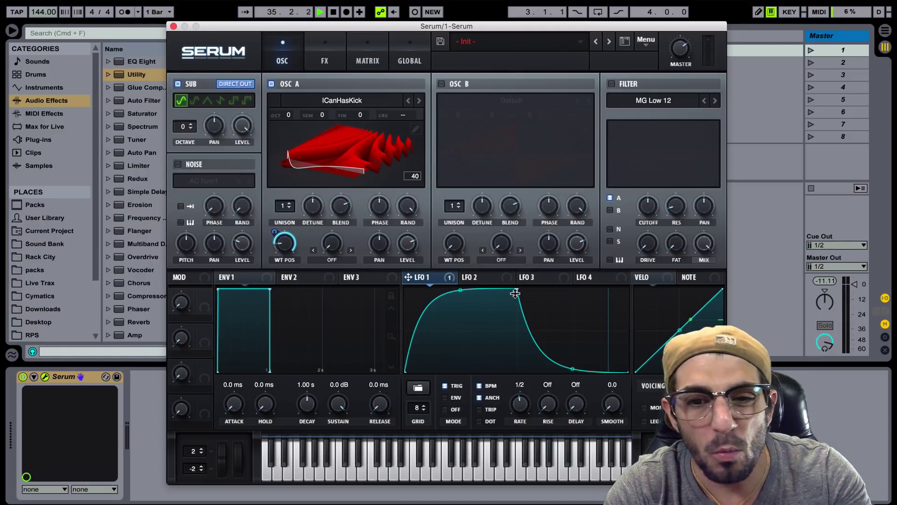
{"action": "left_click_drag", "start_coordinate": [516, 291], "coordinate": [443, 290]}
Add a second full-height peak late in LFO 1's shape and try a zero-level point midway between the two peaks
{"action": "double_click", "coordinate": [525, 369]}
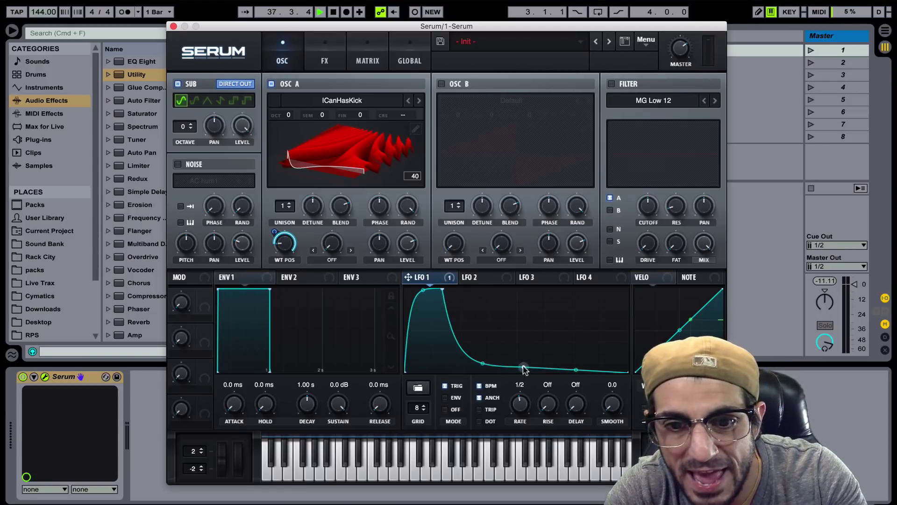
{"action": "left_click_drag", "start_coordinate": [525, 369], "coordinate": [590, 290]}
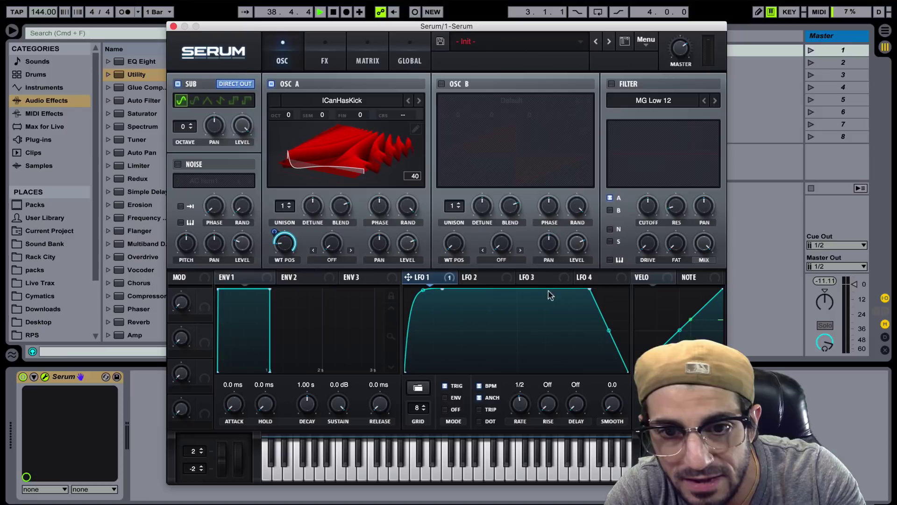
{"action": "double_click", "coordinate": [518, 337]}
{"action": "left_click_drag", "start_coordinate": [517, 349], "coordinate": [521, 373]}
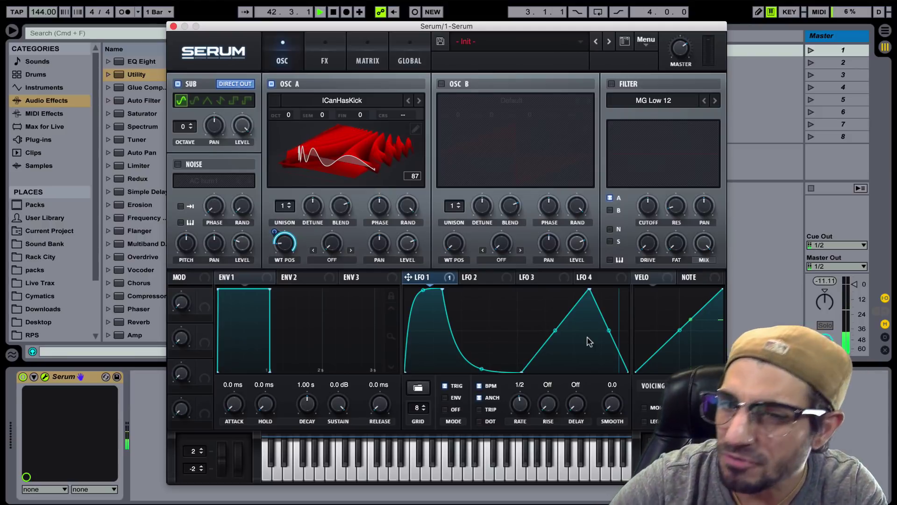
{"action": "double_click", "coordinate": [522, 372]}
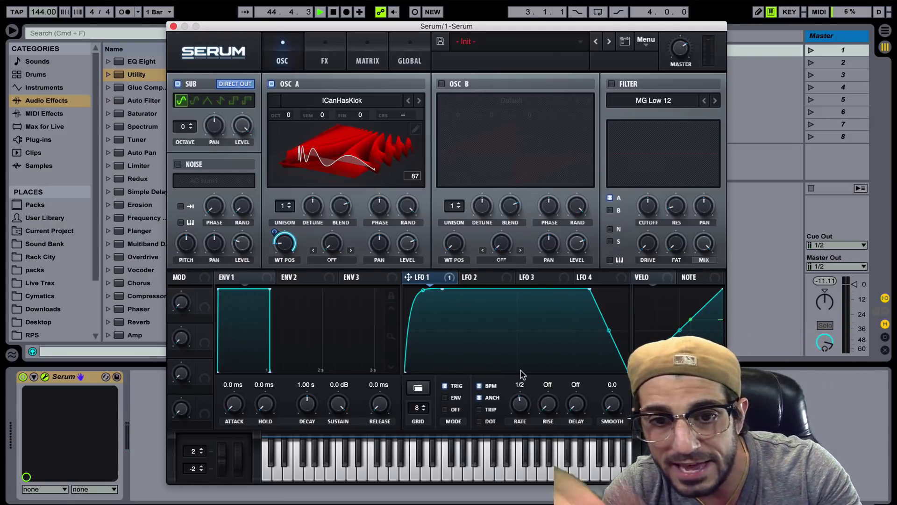
Reshape LFO 1 with a later first peak, a curved fall to zero, and a vertical rise into the second peak
{"action": "double_click", "coordinate": [490, 290]}
{"action": "left_click_drag", "start_coordinate": [489, 290], "coordinate": [492, 404]}
{"action": "left_click_drag", "start_coordinate": [563, 312], "coordinate": [569, 370]}
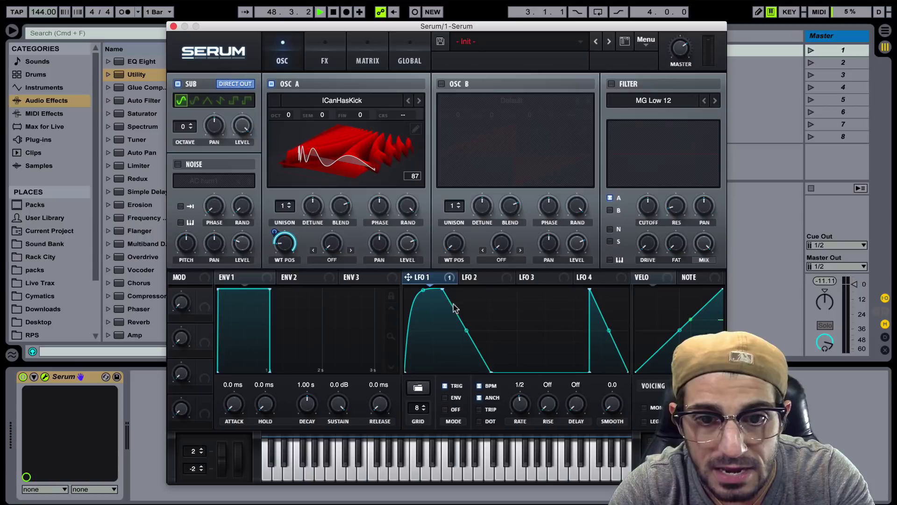
{"action": "left_click_drag", "start_coordinate": [444, 291], "coordinate": [506, 281]}
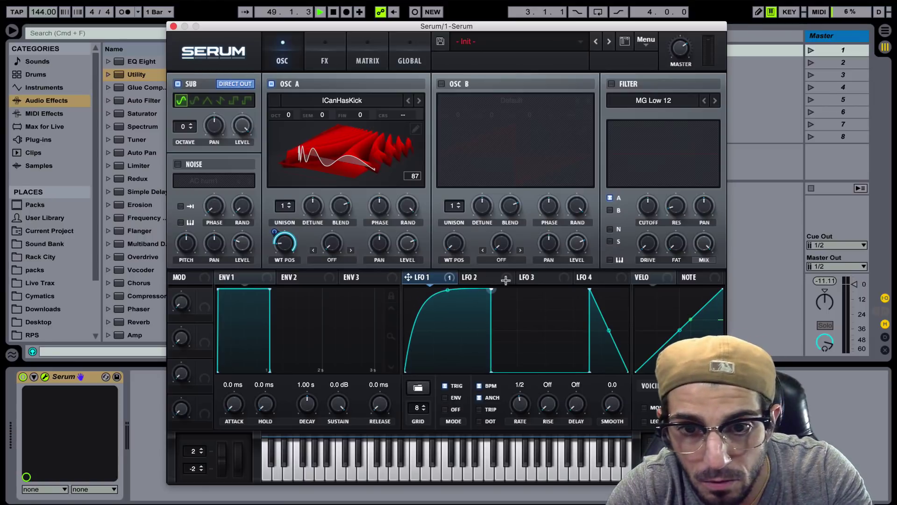
{"action": "double_click", "coordinate": [491, 372]}
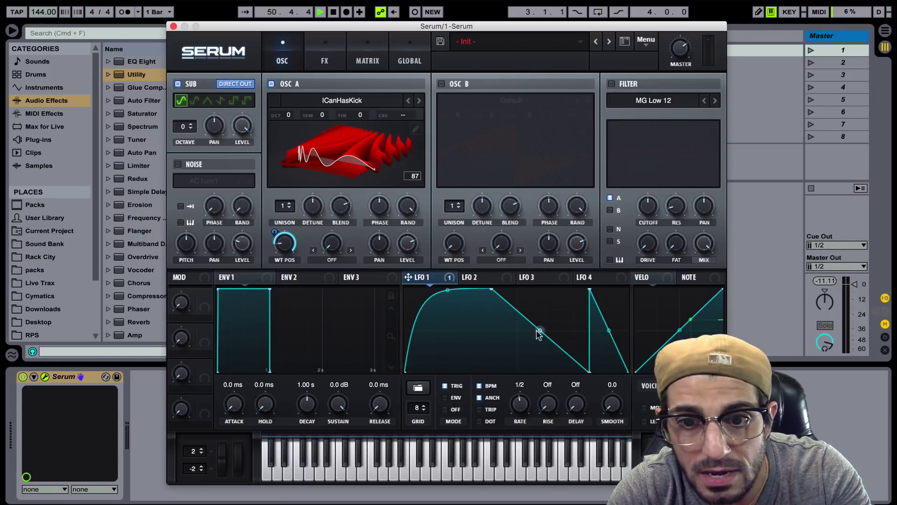
{"action": "left_click_drag", "start_coordinate": [538, 332], "coordinate": [537, 358]}
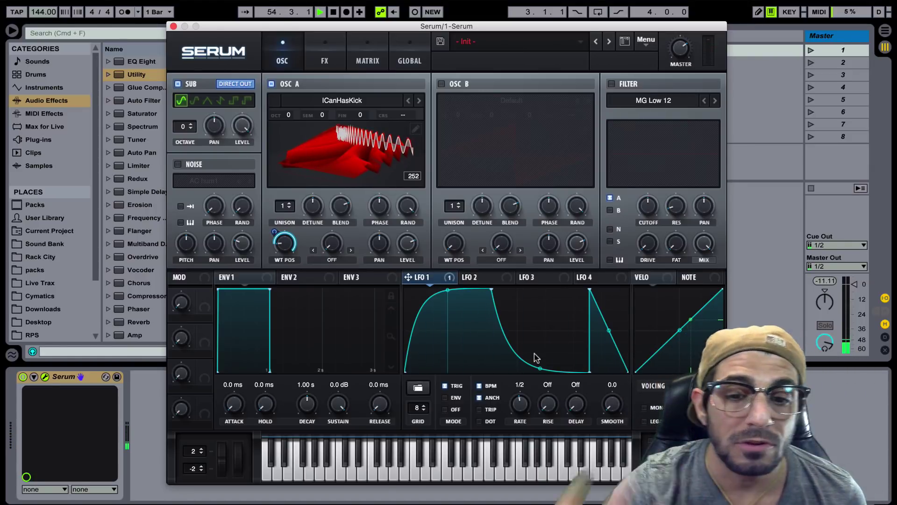
Examine the User and Sidechain shape presets available for LFO 1
{"action": "left_click", "coordinate": [419, 388]}
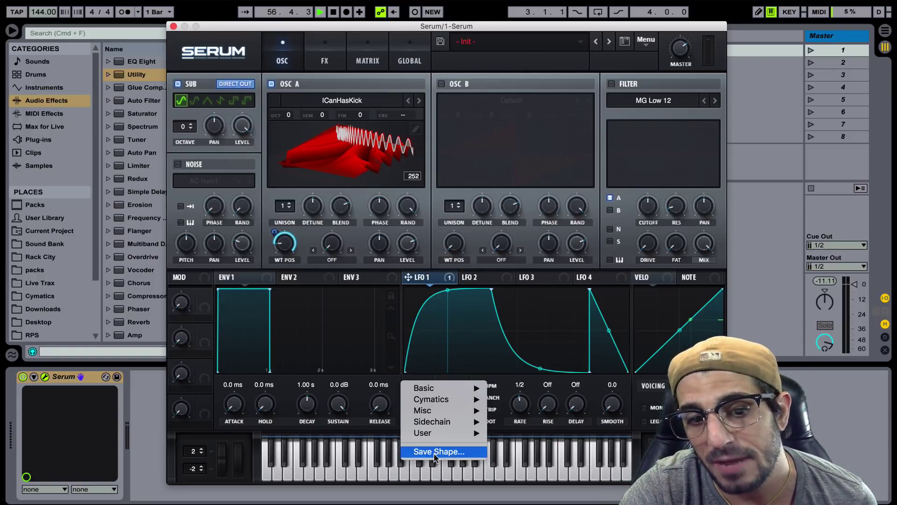
{"action": "mouse_move", "coordinate": [434, 433]}
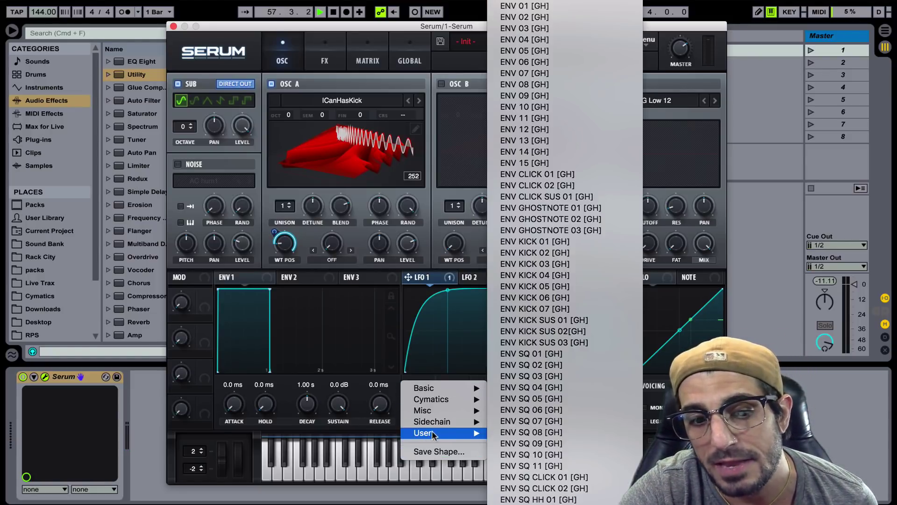
{"action": "left_click", "coordinate": [455, 328]}
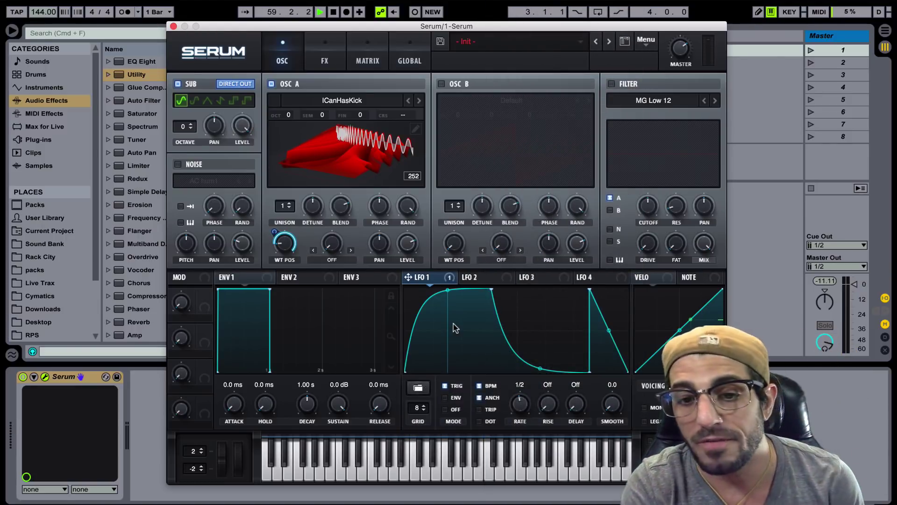
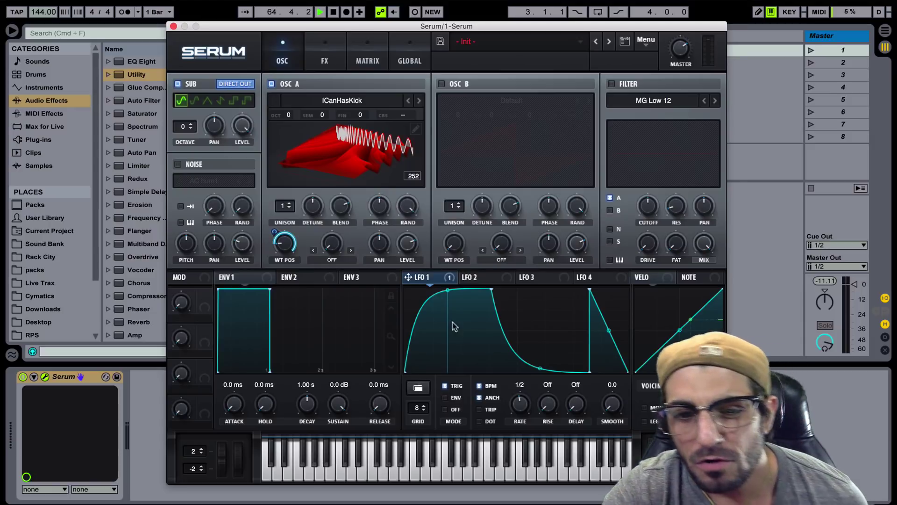
{"action": "left_click", "coordinate": [420, 387]}
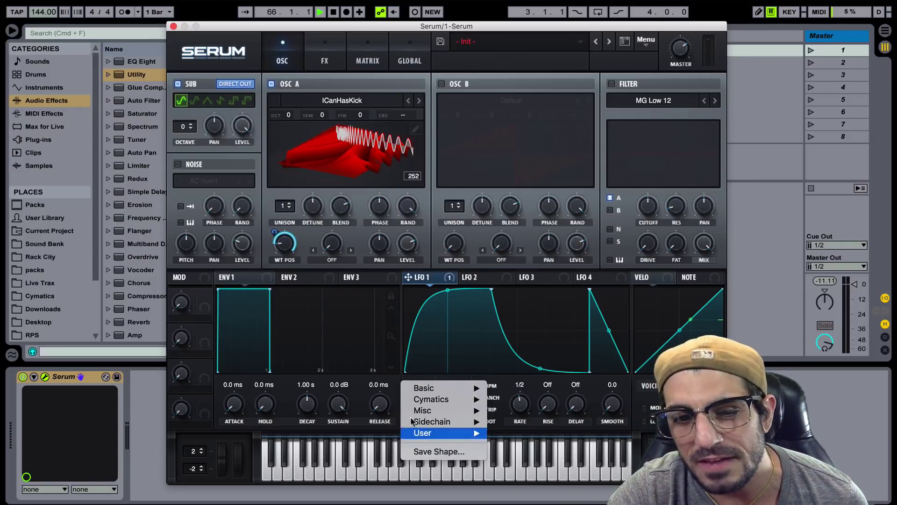
{"action": "mouse_move", "coordinate": [415, 423]}
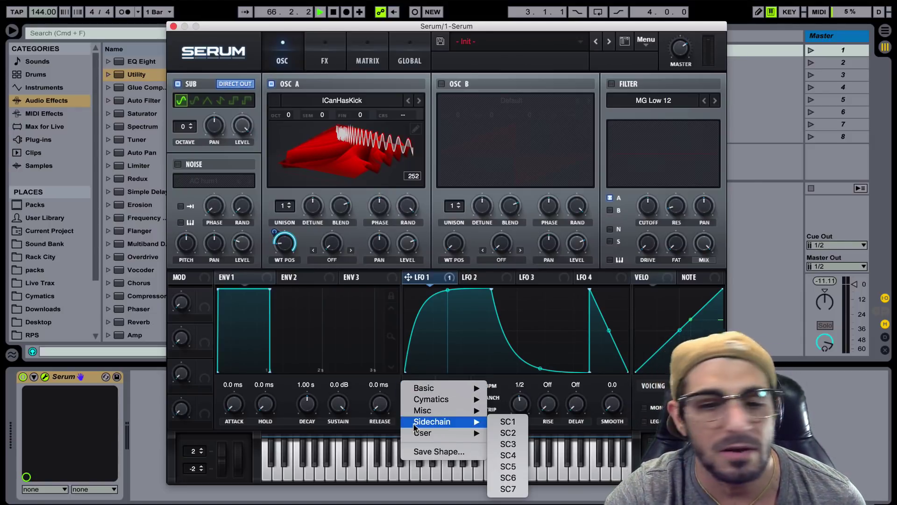
{"action": "left_click", "coordinate": [432, 349]}
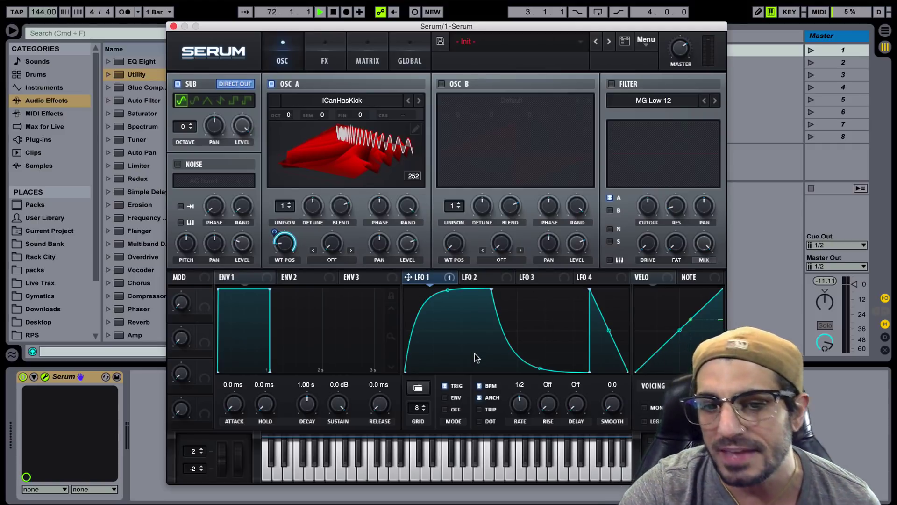
Clear LFO 1's points and rebuild its shape as a centred full-height triangle, with the rate at 1/2
{"action": "double_click", "coordinate": [591, 372]}
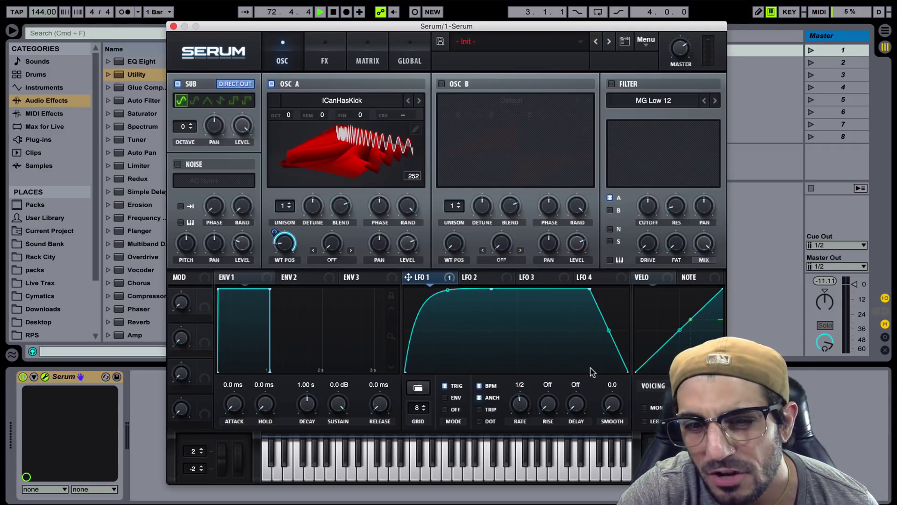
{"action": "double_click", "coordinate": [590, 292]}
{"action": "double_click", "coordinate": [491, 290]}
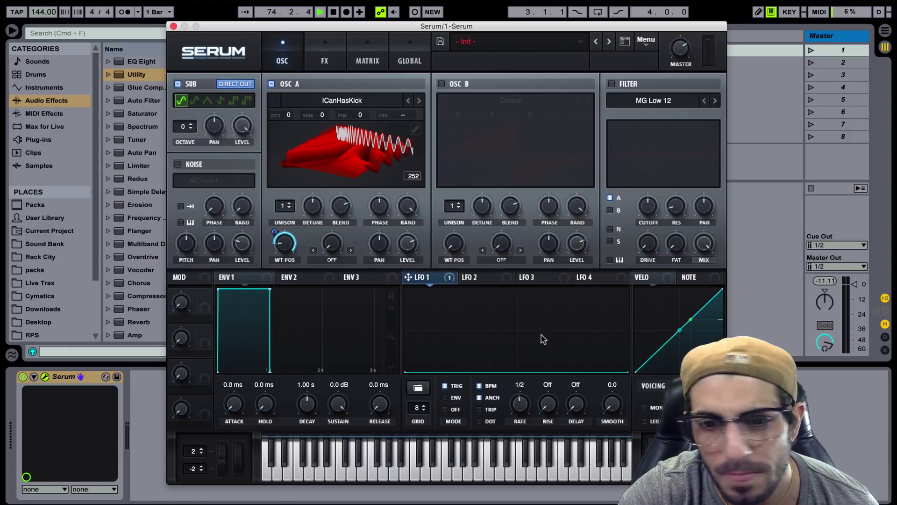
{"action": "double_click", "coordinate": [524, 371]}
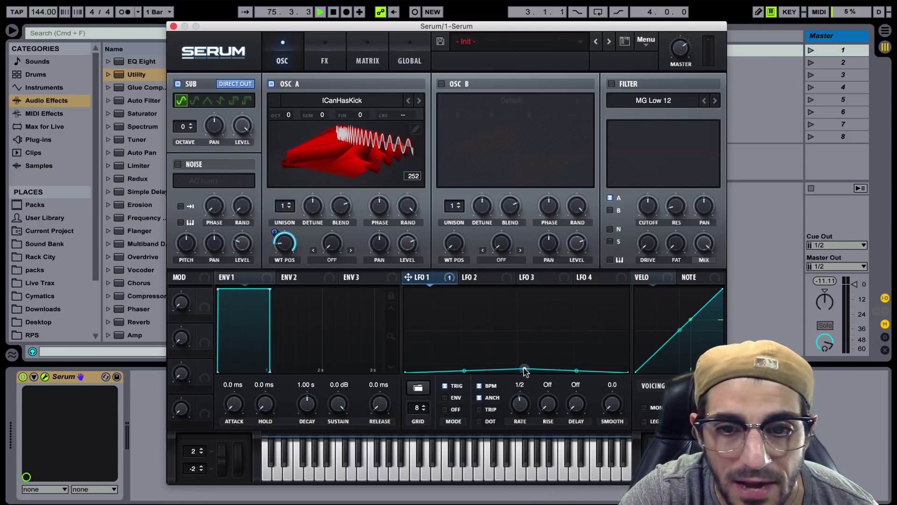
{"action": "left_click_drag", "start_coordinate": [524, 371], "coordinate": [519, 250]}
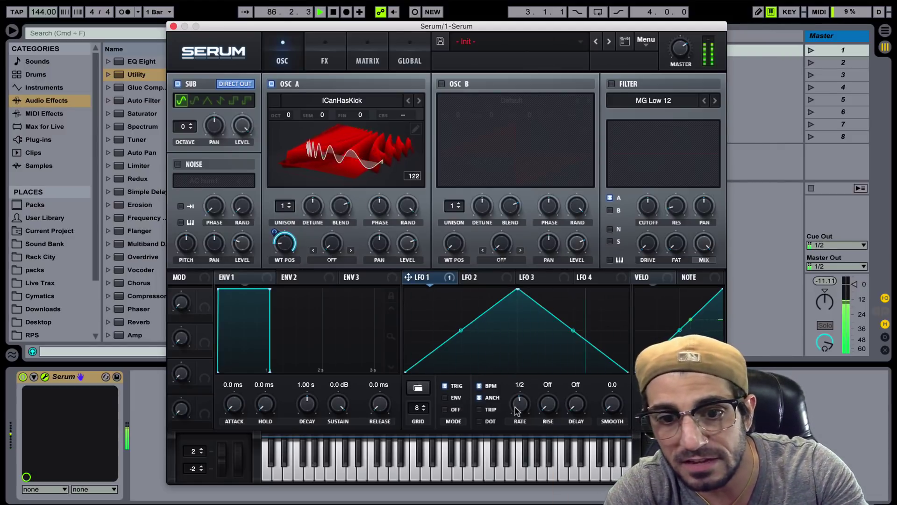
{"action": "left_click_drag", "start_coordinate": [521, 404], "coordinate": [520, 411]}
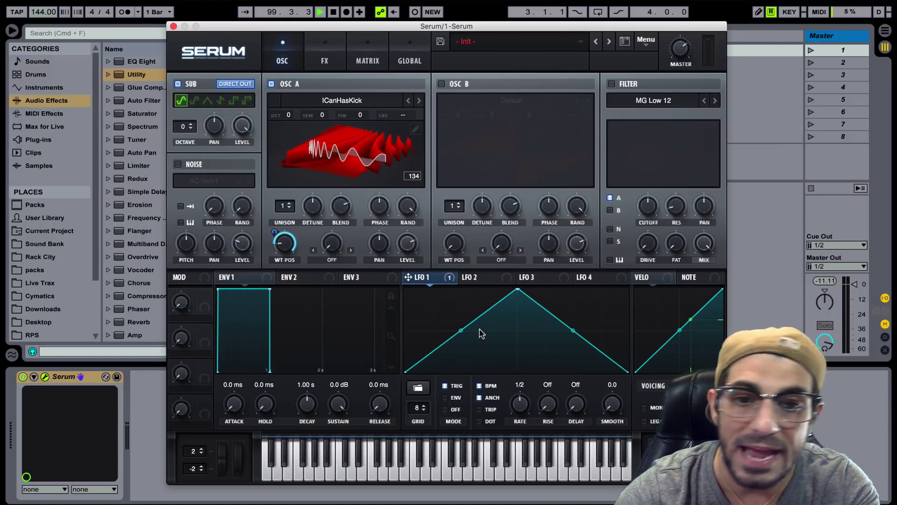
Move LFO 1's peak to about the first quarter of the cycle and bow the rise upward
{"action": "left_click_drag", "start_coordinate": [516, 292], "coordinate": [462, 268]}
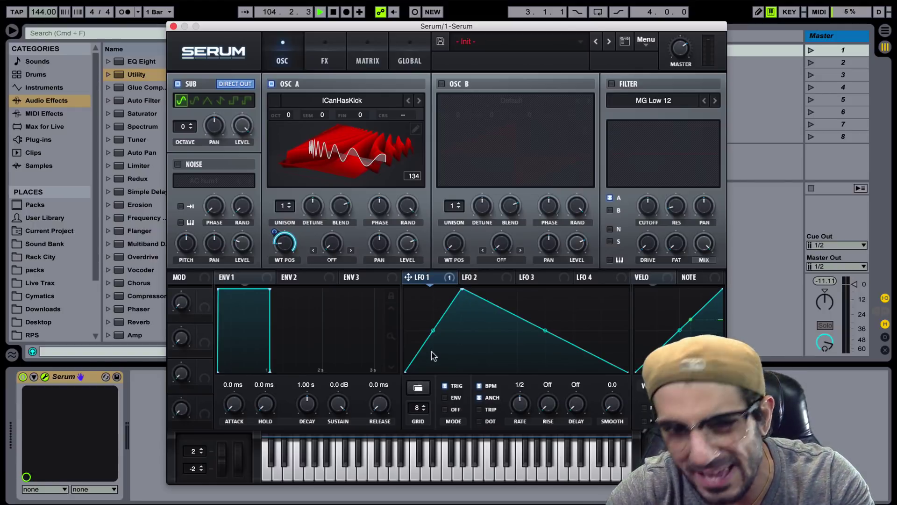
{"action": "left_click_drag", "start_coordinate": [432, 330], "coordinate": [430, 310]}
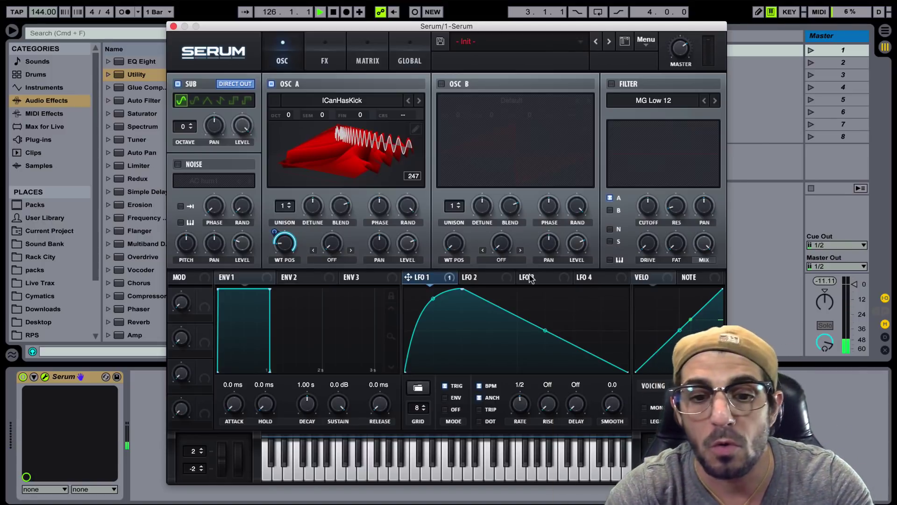
Try LFO 1's ENV, OFF and TRIG modes, settle on ENV mode, and stop playback
{"action": "left_click", "coordinate": [454, 398]}
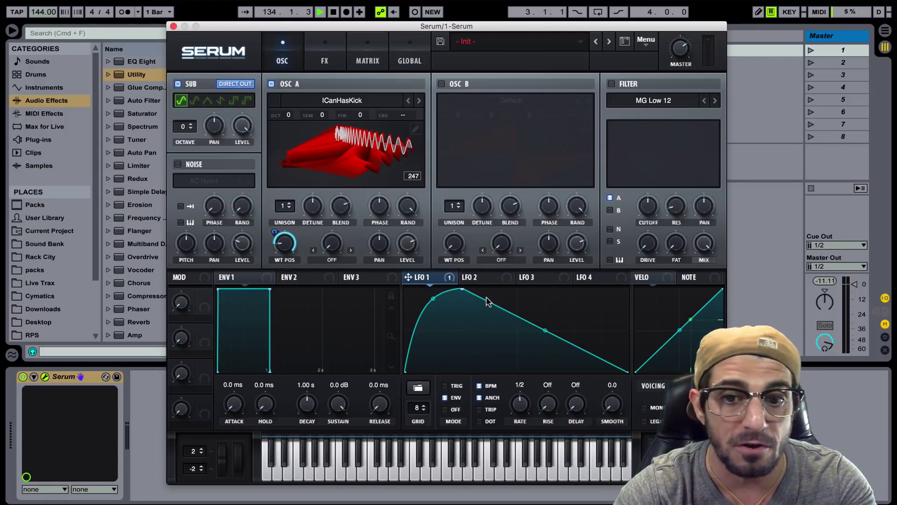
{"action": "left_click", "coordinate": [452, 410]}
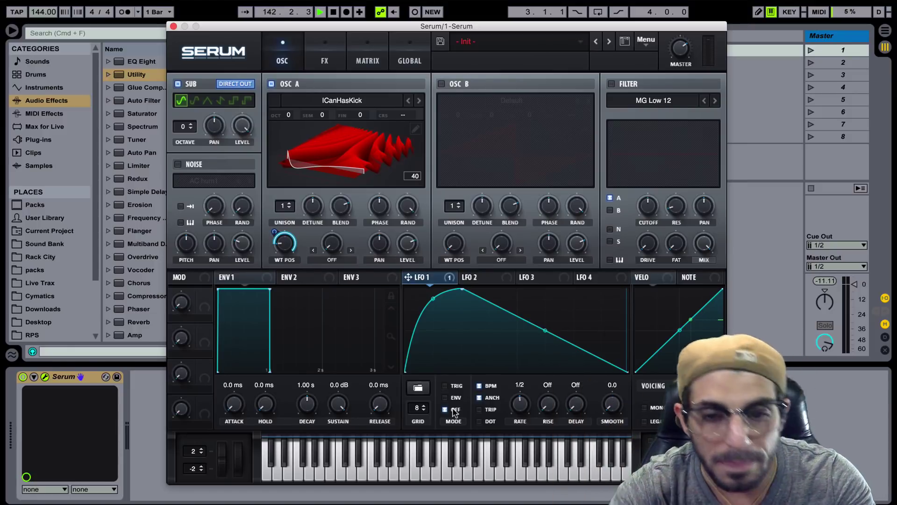
{"action": "left_click", "coordinate": [451, 386]}
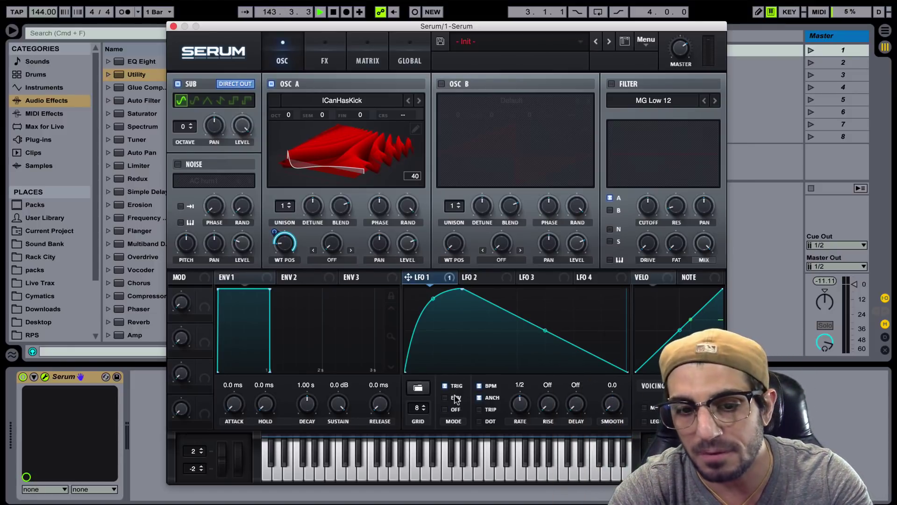
{"action": "left_click", "coordinate": [455, 399]}
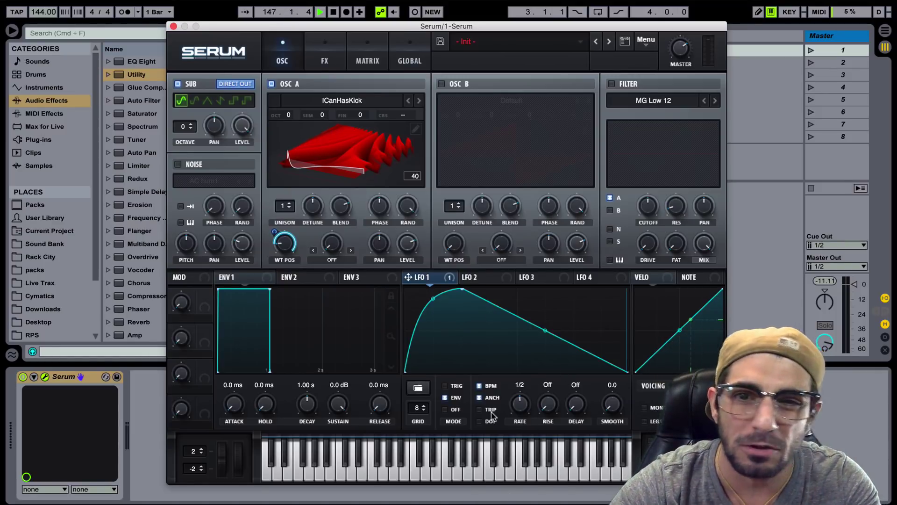
{"action": "key", "text": "space"}
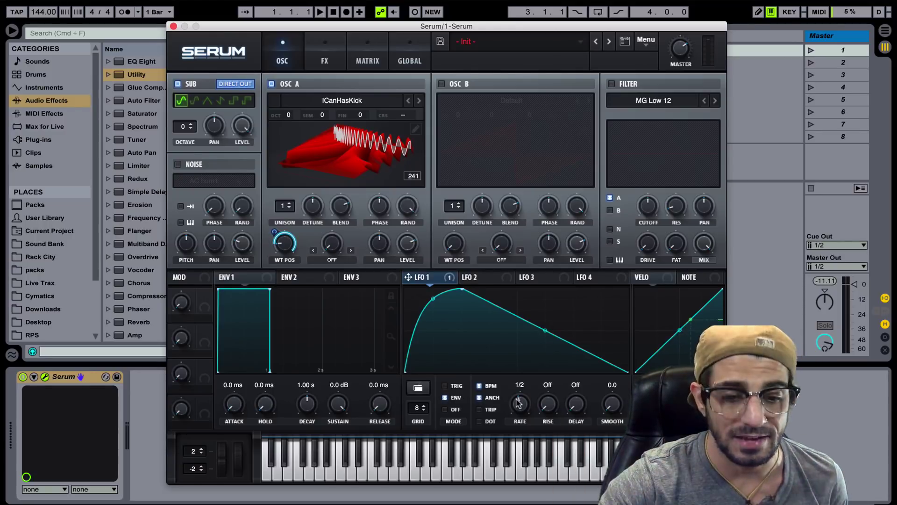
Try LFO 1 at a 1/4 rate in TRIG mode, and return the rate to 1/2
{"action": "mouse_move", "coordinate": [518, 403]}
{"action": "left_mouse_down"}
{"action": "mouse_move", "coordinate": [523, 410]}
{"action": "mouse_move", "coordinate": [523, 398]}
{"action": "left_mouse_up"}
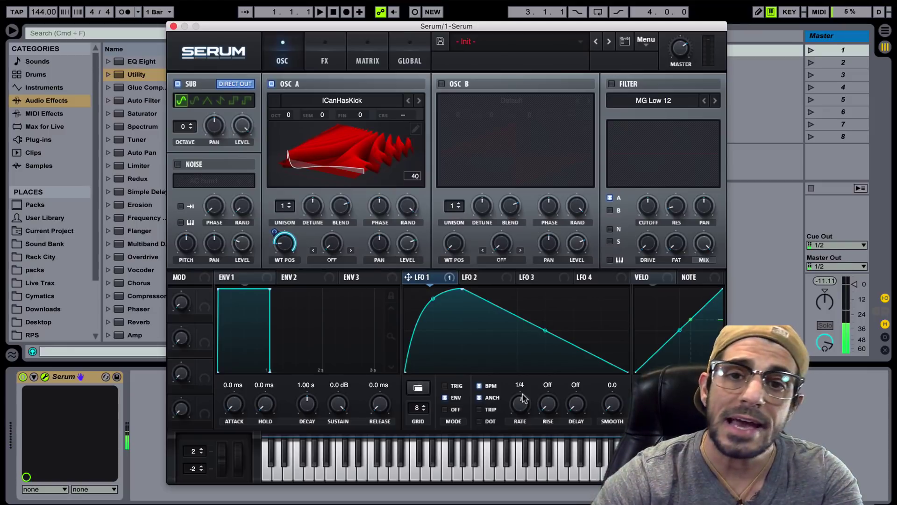
{"action": "left_click", "coordinate": [456, 387]}
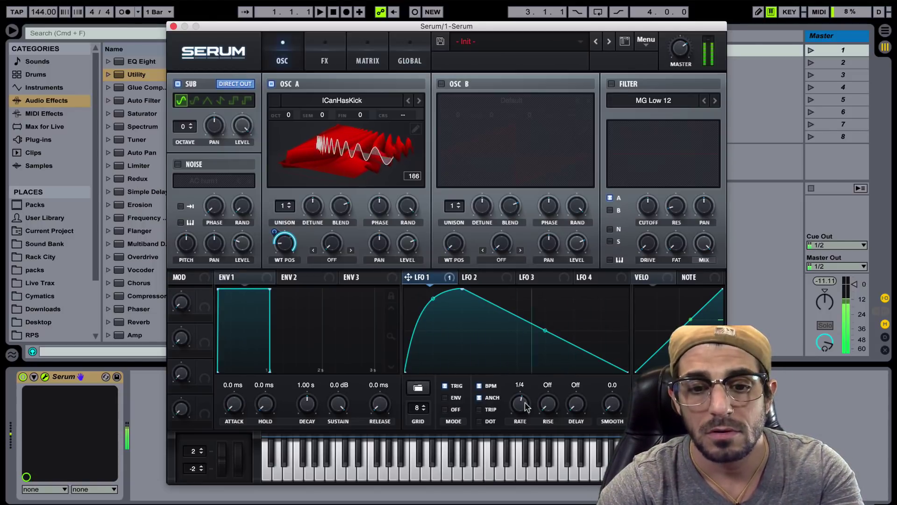
{"action": "left_click_drag", "start_coordinate": [522, 402], "coordinate": [523, 416]}
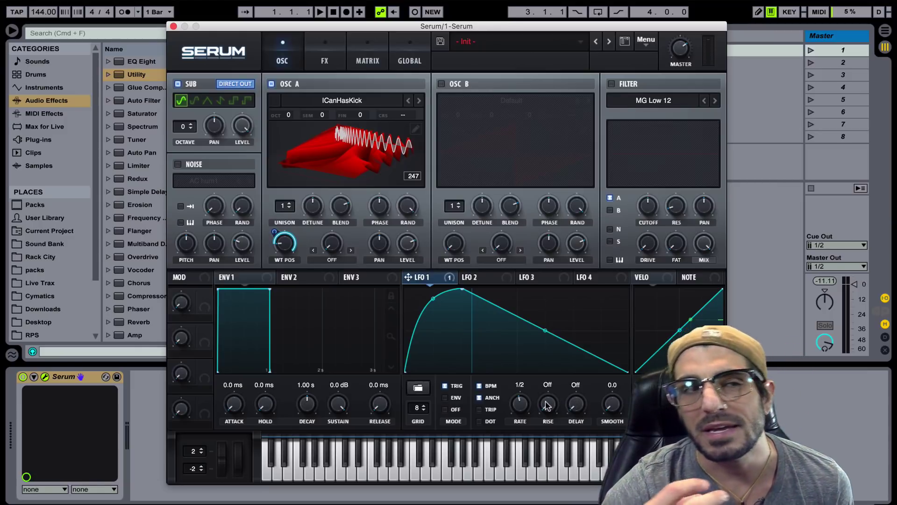
Try LFO 1's RISE at 1/64 and SMOOTH at 21.5, and reset them to Off and 0.0
{"action": "left_click_drag", "start_coordinate": [548, 403], "coordinate": [550, 374]}
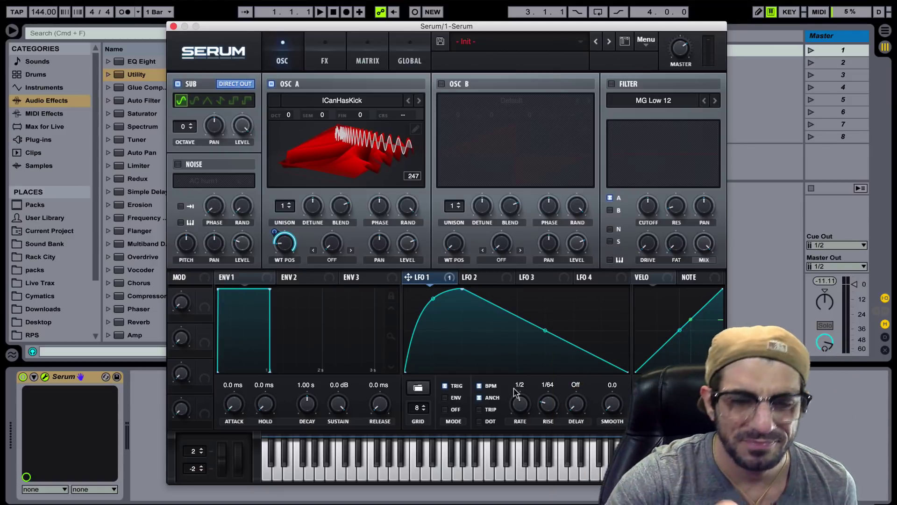
{"action": "left_click_drag", "start_coordinate": [547, 405], "coordinate": [549, 420]}
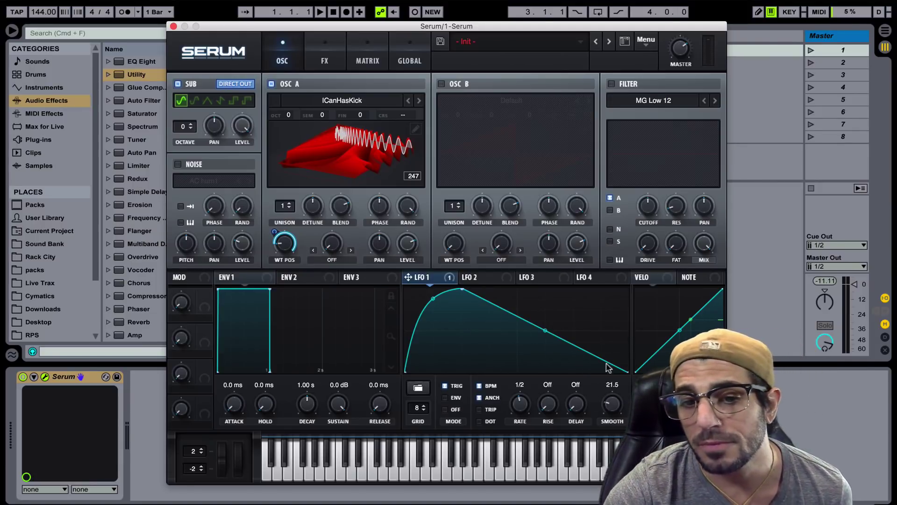
{"action": "left_click_drag", "start_coordinate": [608, 417], "coordinate": [607, 401]}
{"action": "double_click", "coordinate": [607, 401]}
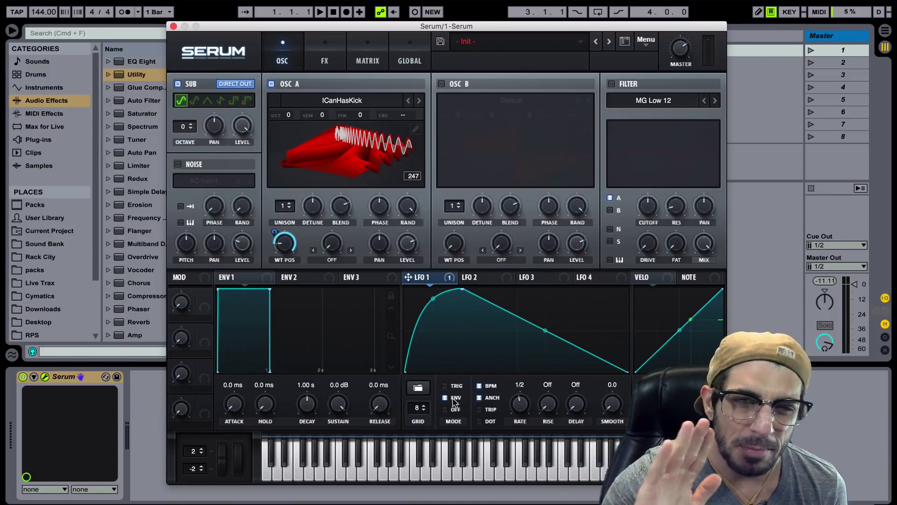
Add a zero-level point and a full-height peak at LFO 1's mid-cycle, and bow the final fall downward
{"action": "double_click", "coordinate": [518, 320]}
{"action": "left_click_drag", "start_coordinate": [518, 320], "coordinate": [519, 373]}
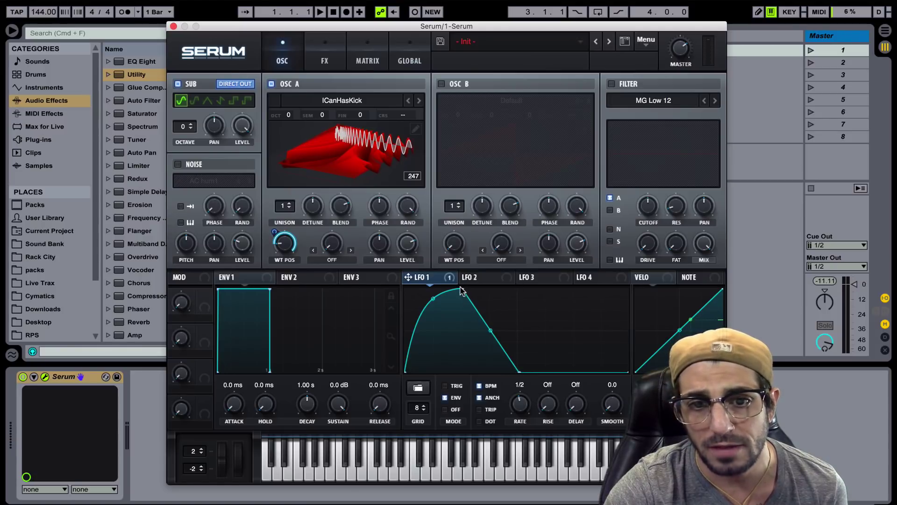
{"action": "double_click", "coordinate": [594, 372]}
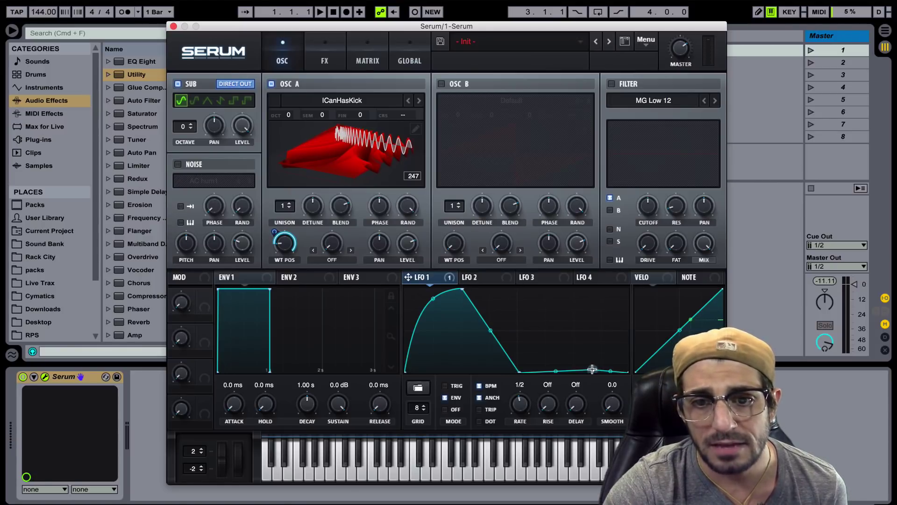
{"action": "left_click_drag", "start_coordinate": [594, 373], "coordinate": [506, 279]}
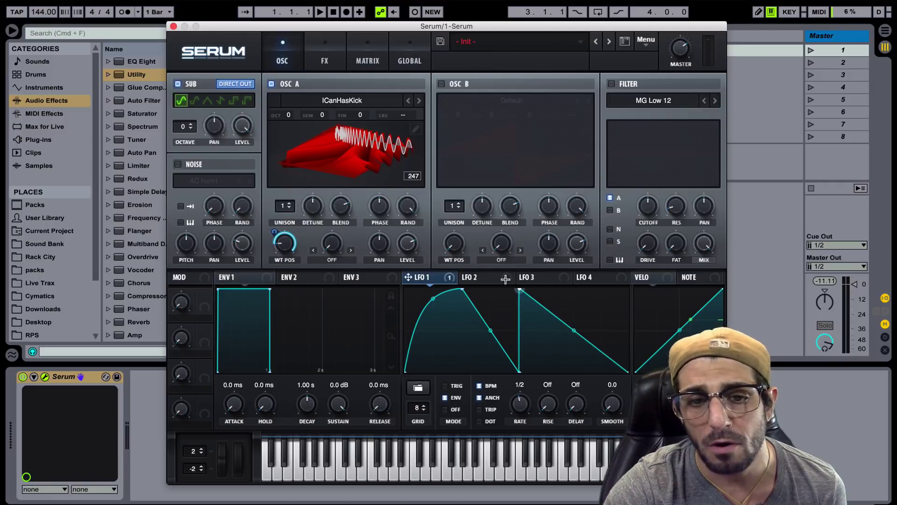
{"action": "left_click_drag", "start_coordinate": [574, 330], "coordinate": [569, 348]}
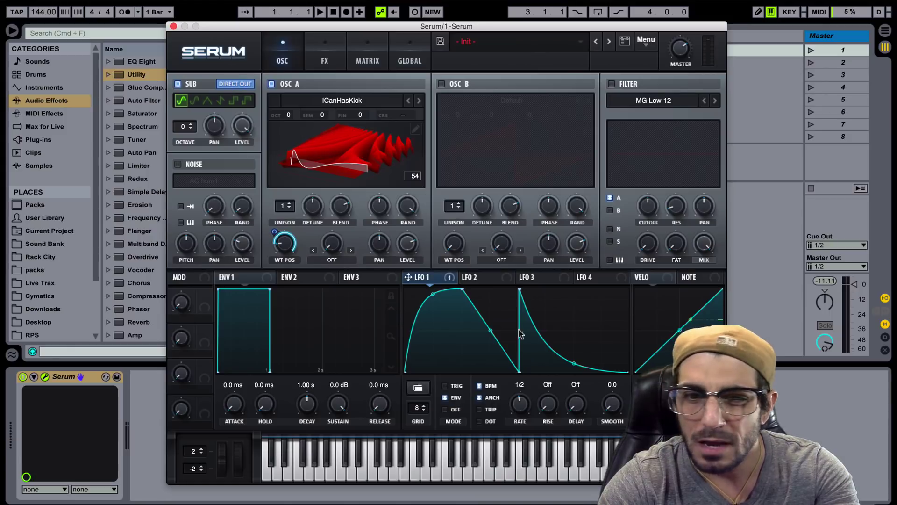
Set a loopback point at LFO 1's mid-cycle peak and nudge the zero-level point beneath it slightly earlier
{"action": "right_click", "coordinate": [519, 291]}
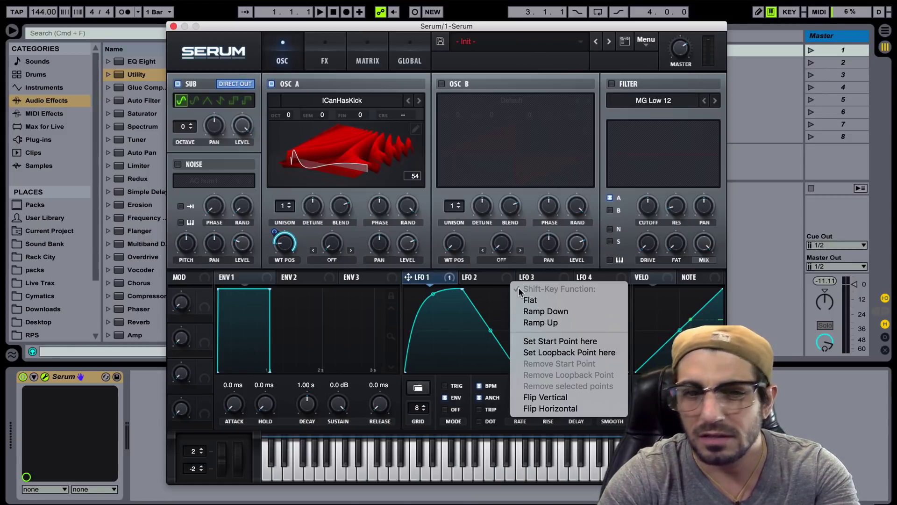
{"action": "right_click", "coordinate": [519, 291]}
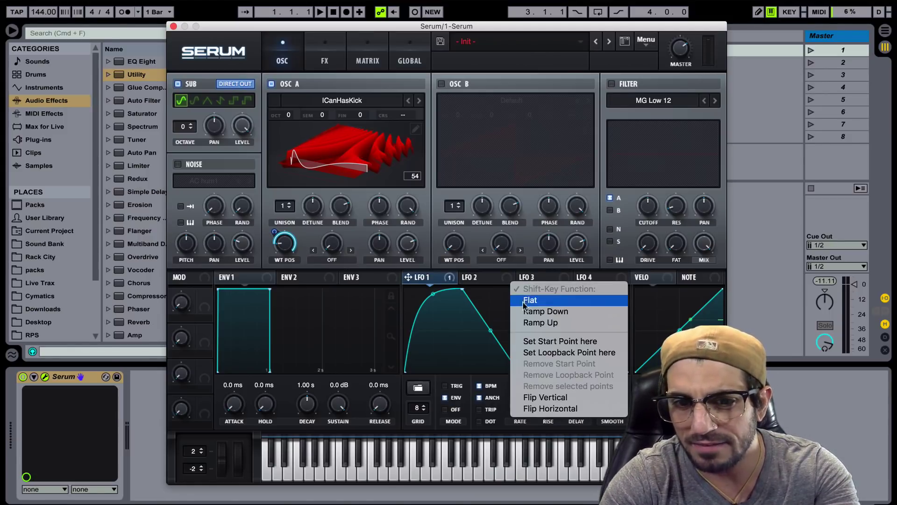
{"action": "left_click", "coordinate": [542, 353]}
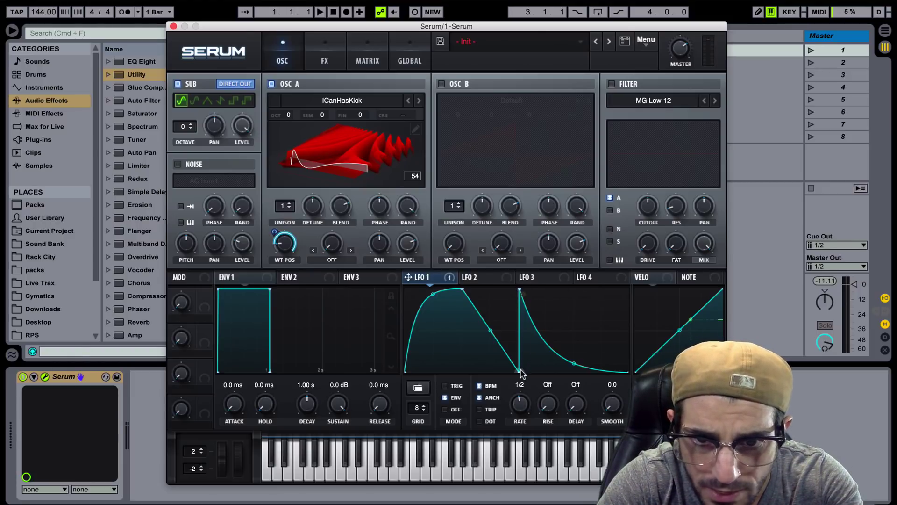
{"action": "left_click_drag", "start_coordinate": [519, 373], "coordinate": [518, 377]}
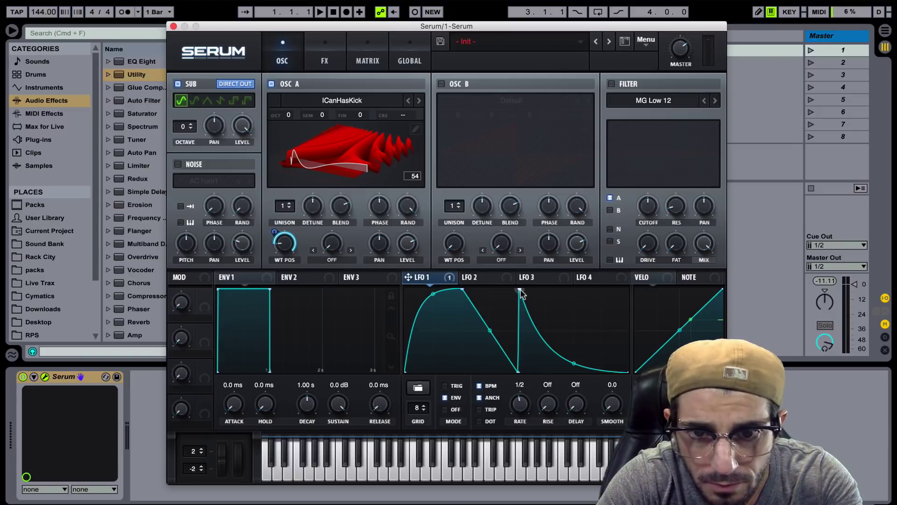